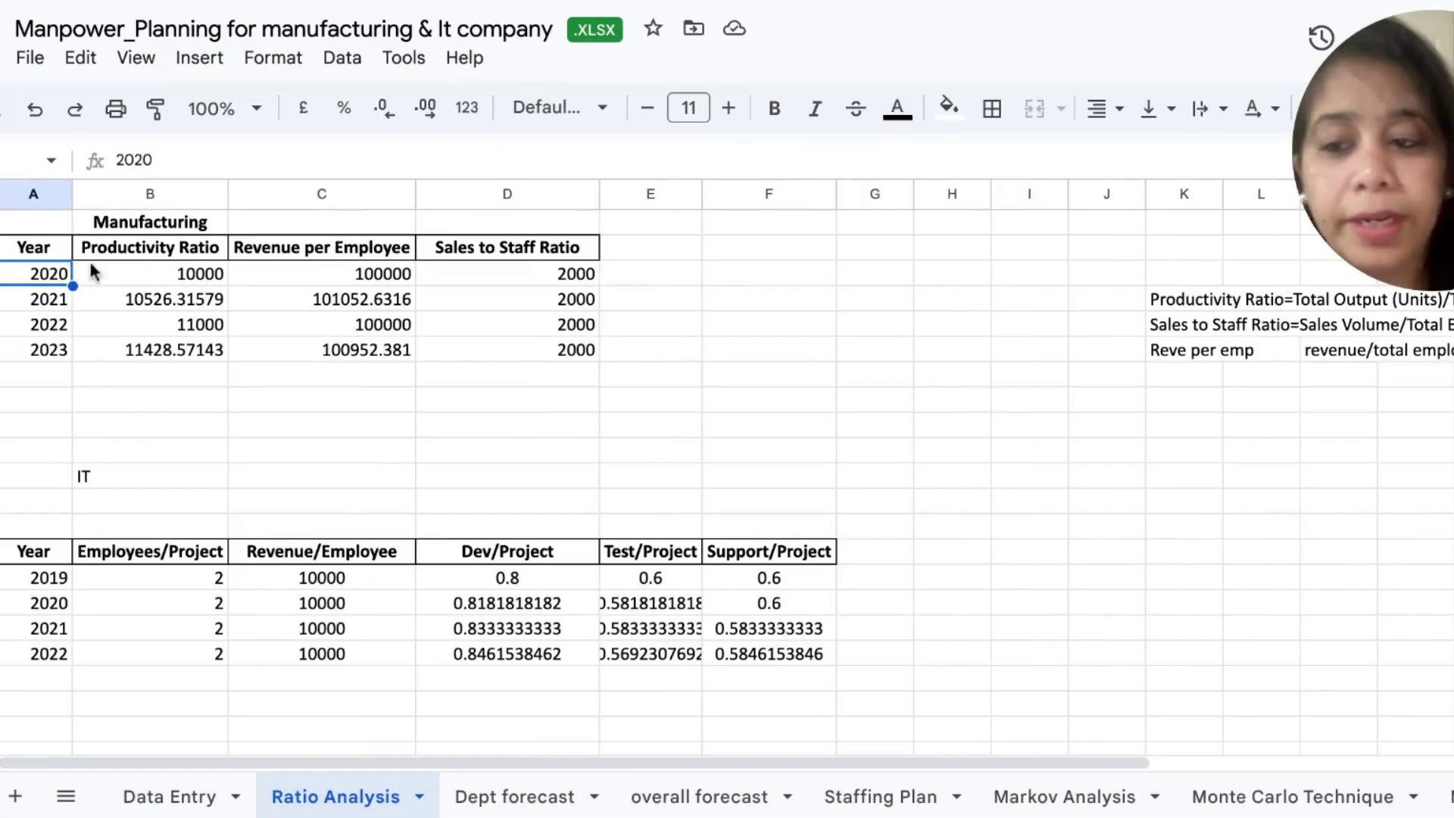
Step: Examine the headings and 2020 formulas for Productivity Ratio, Revenue per Employee and Sales to Staff Ratio in the manufacturing table
click(137, 258)
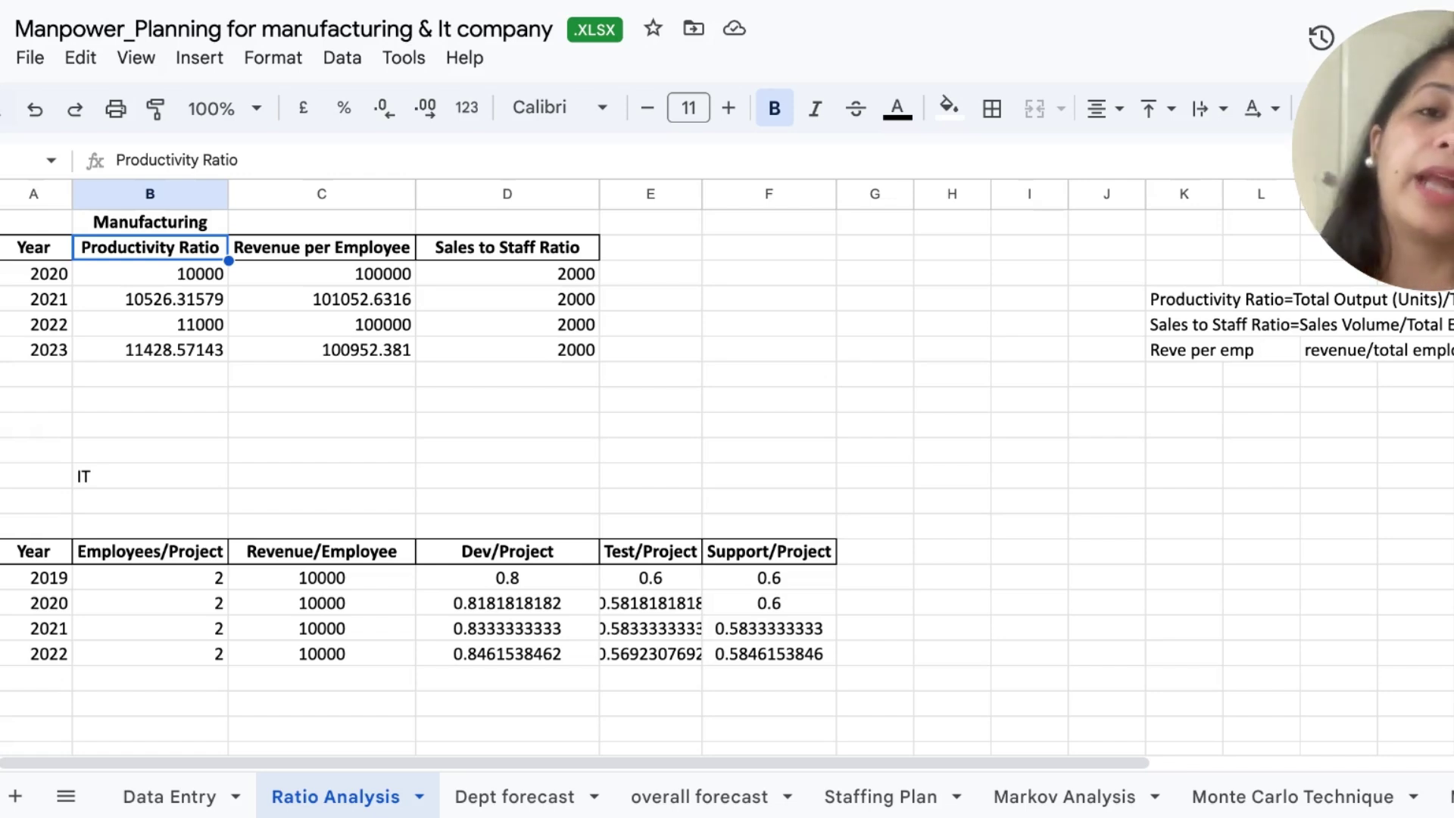
click(268, 251)
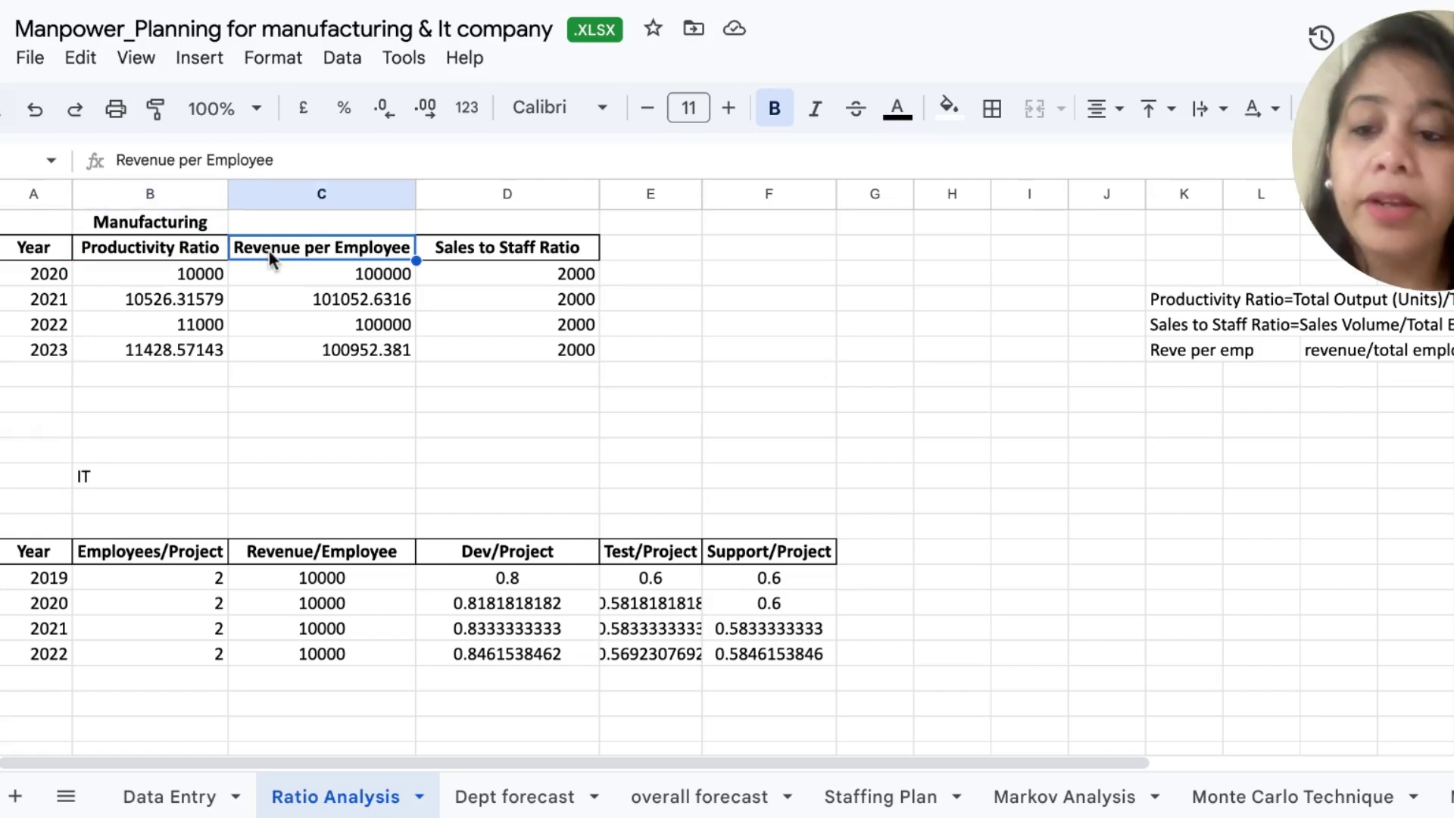
click(447, 253)
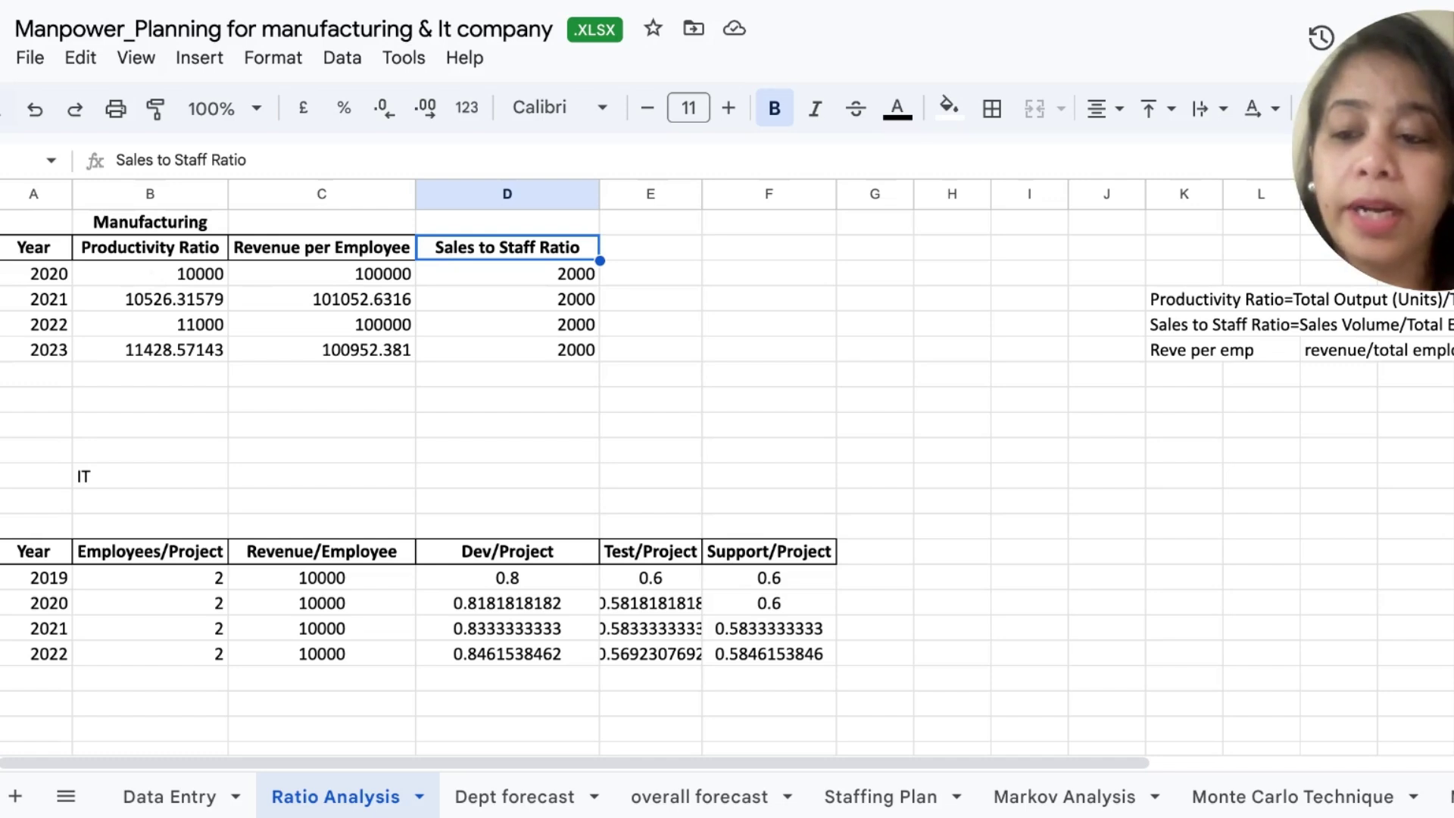
key(Left)
key(Left)
click(201, 278)
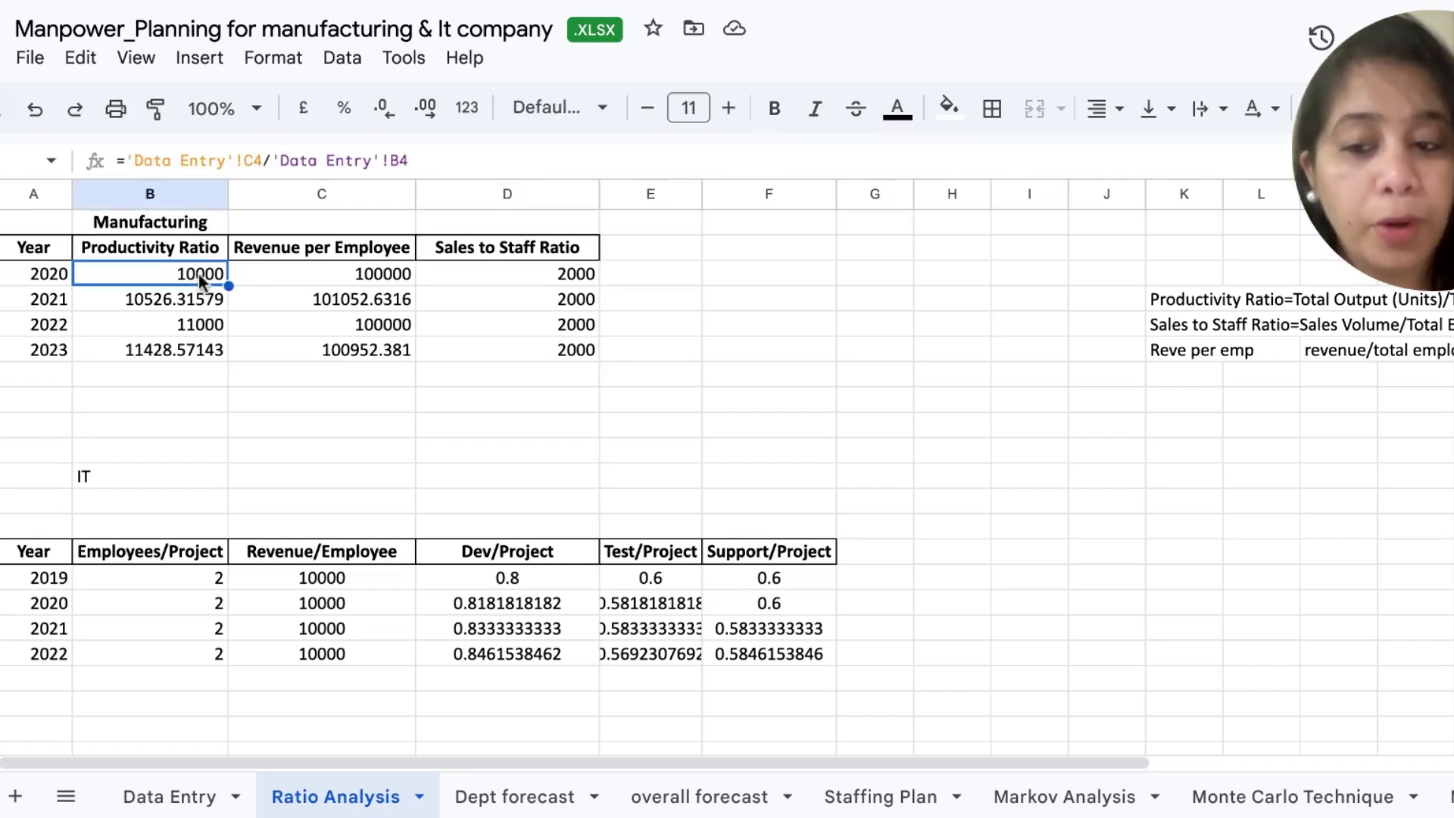
click(313, 280)
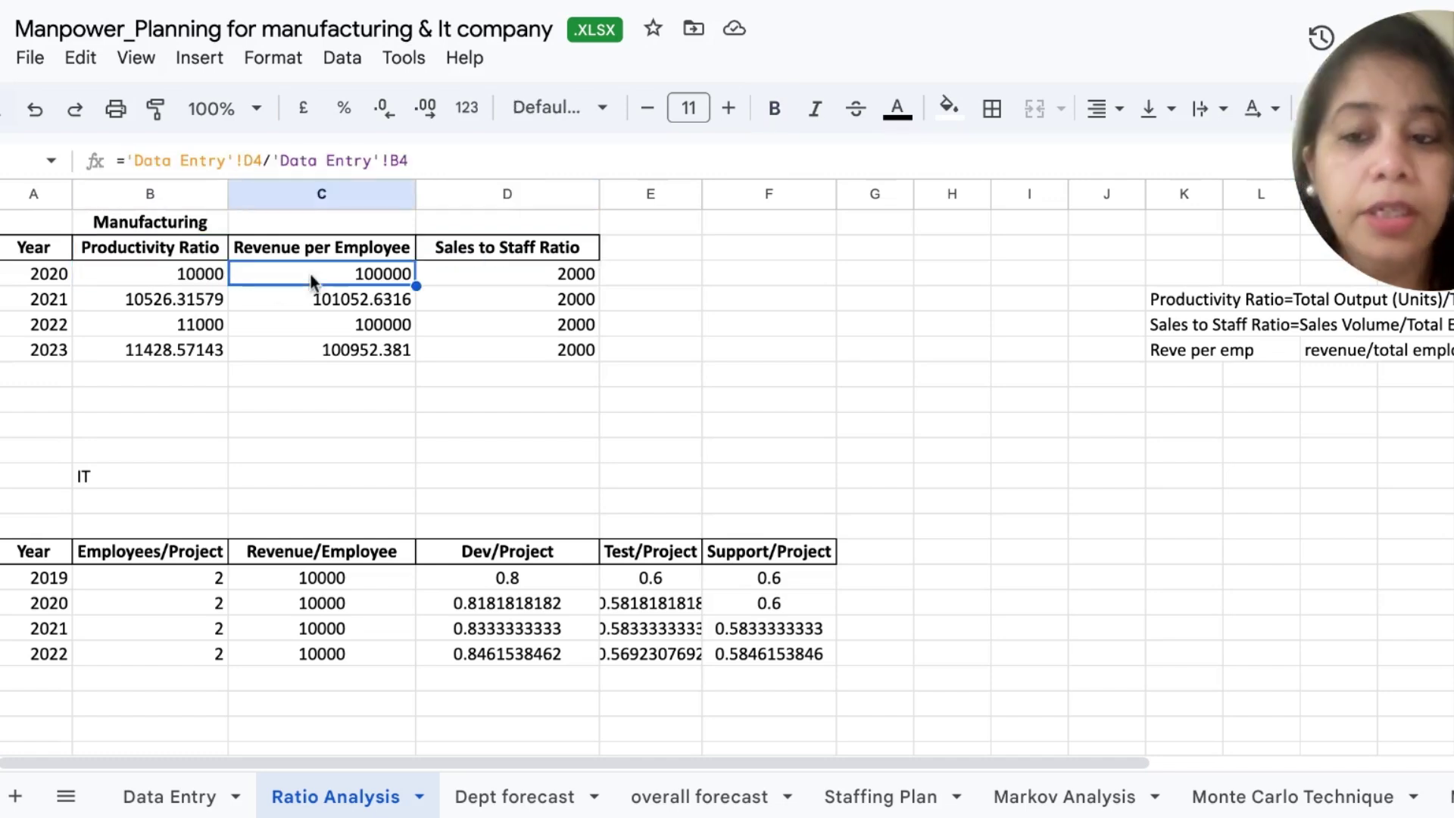
click(498, 277)
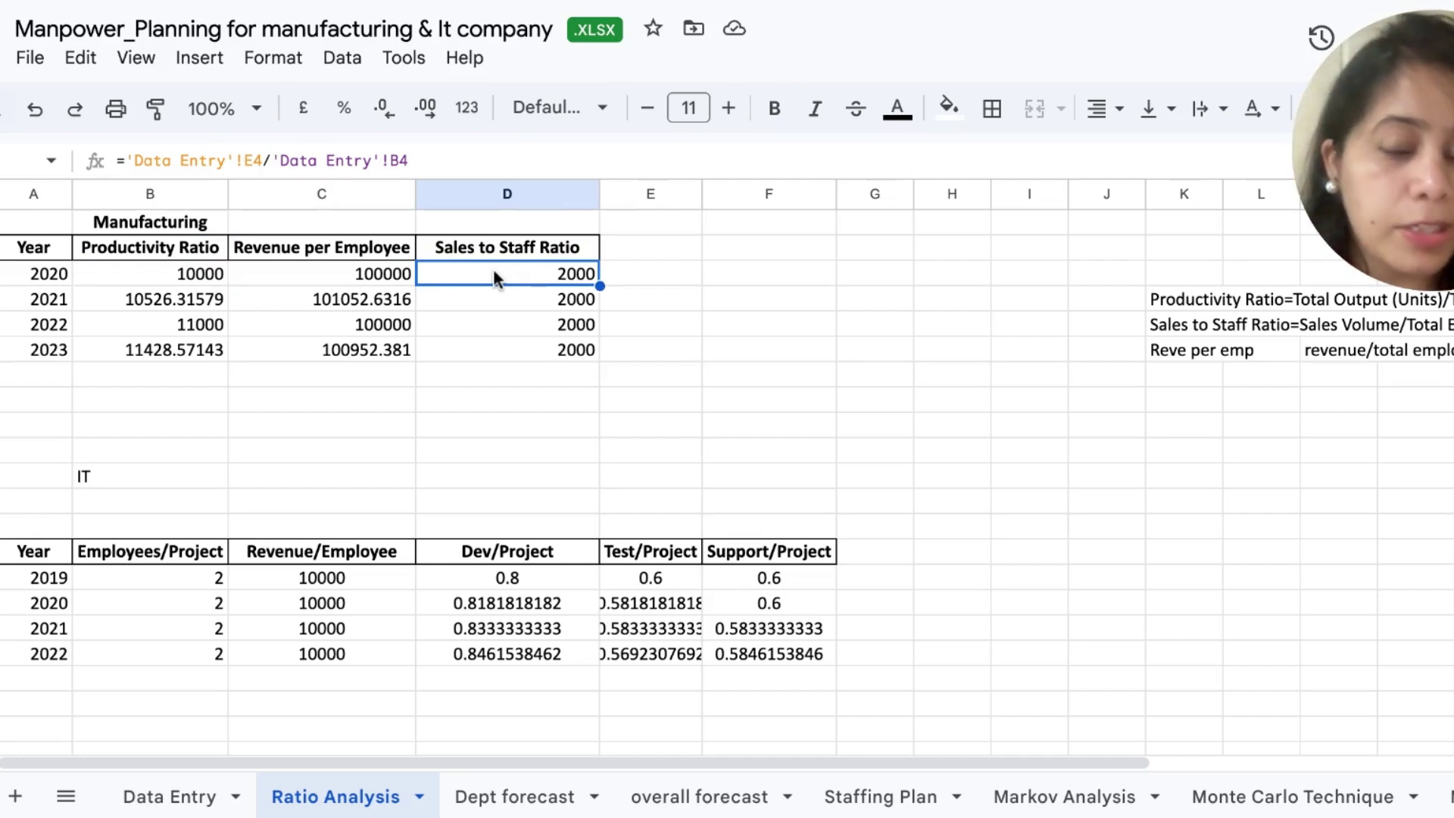
click(192, 283)
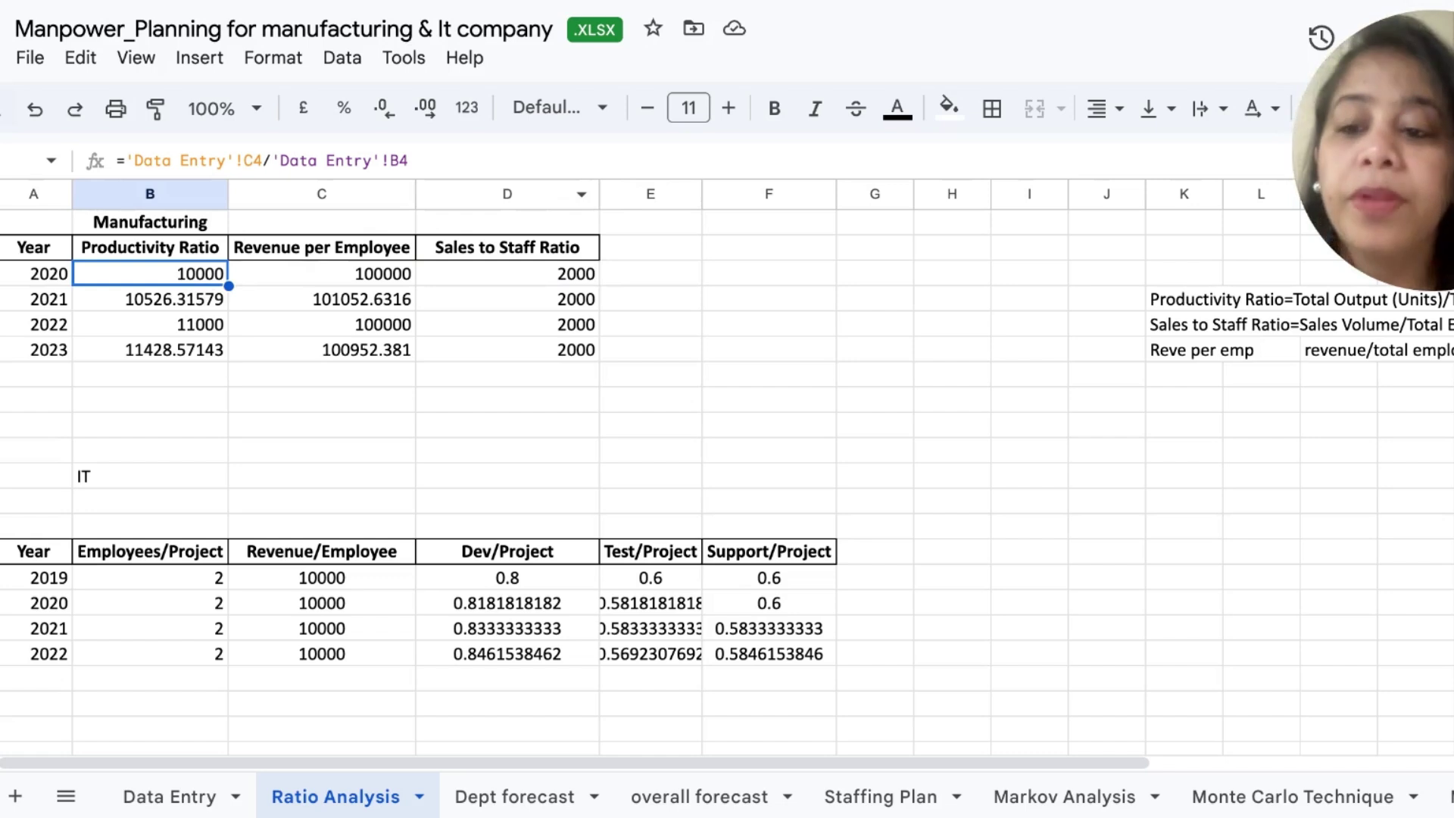
Step: Trace the 2020 Productivity Ratio back to the Total Output and Total Employees cells on the Data Entry sheet
click(184, 795)
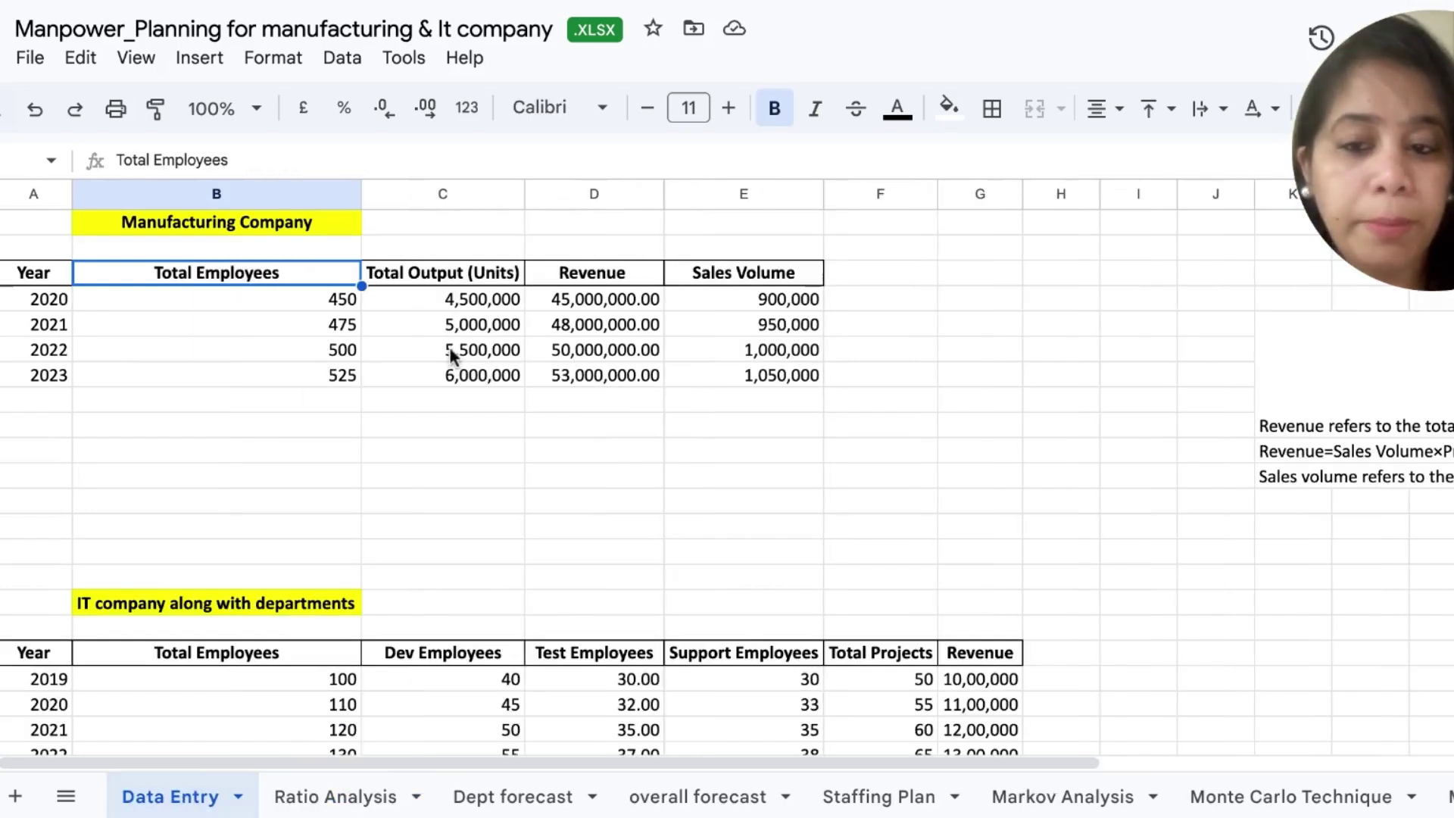
click(465, 304)
click(298, 317)
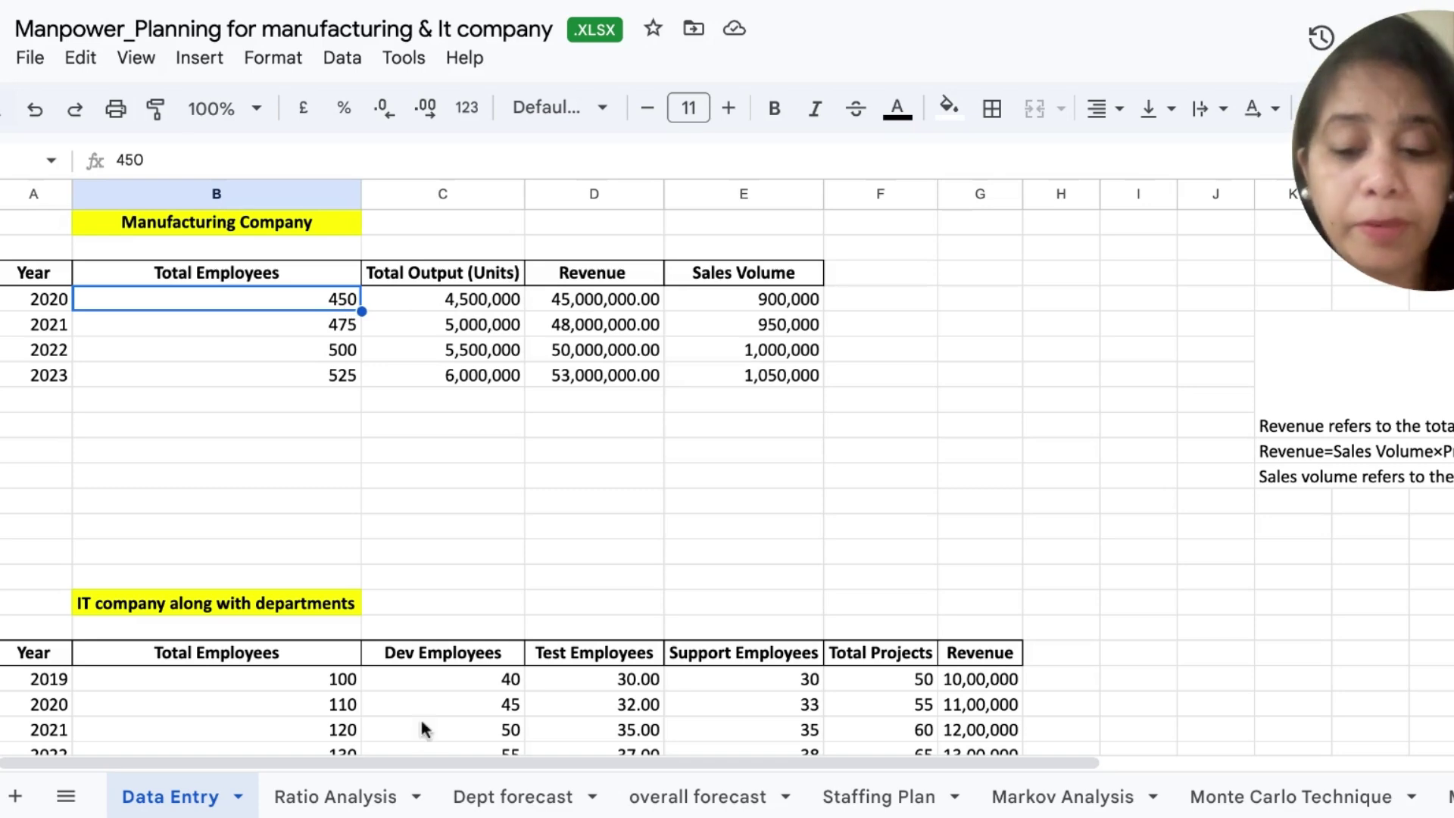
click(378, 801)
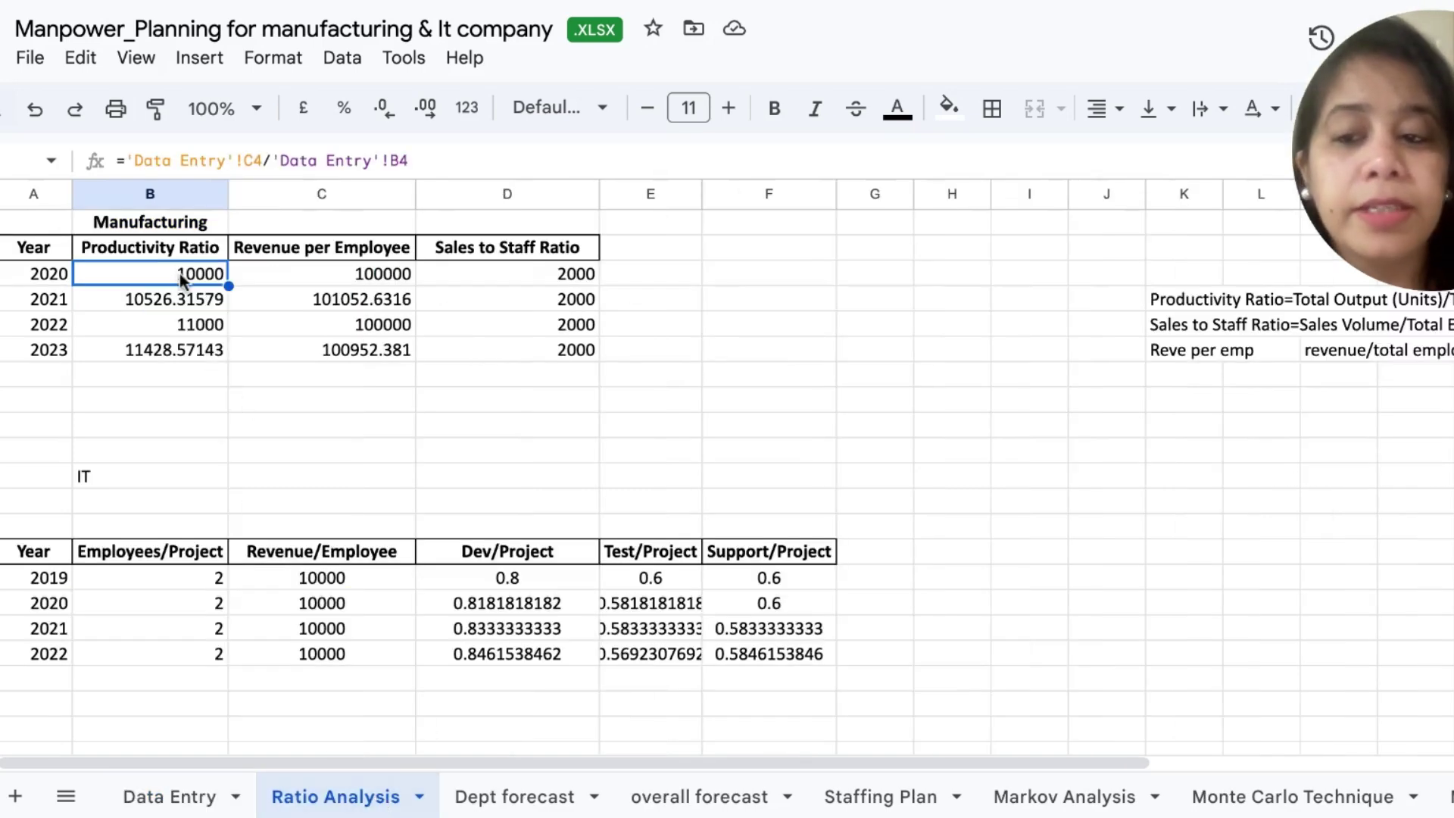
Step: Trace the 2020 Revenue per Employee formula back to the manufacturing Revenue and Total Employees cells on the Data Entry sheet
click(302, 278)
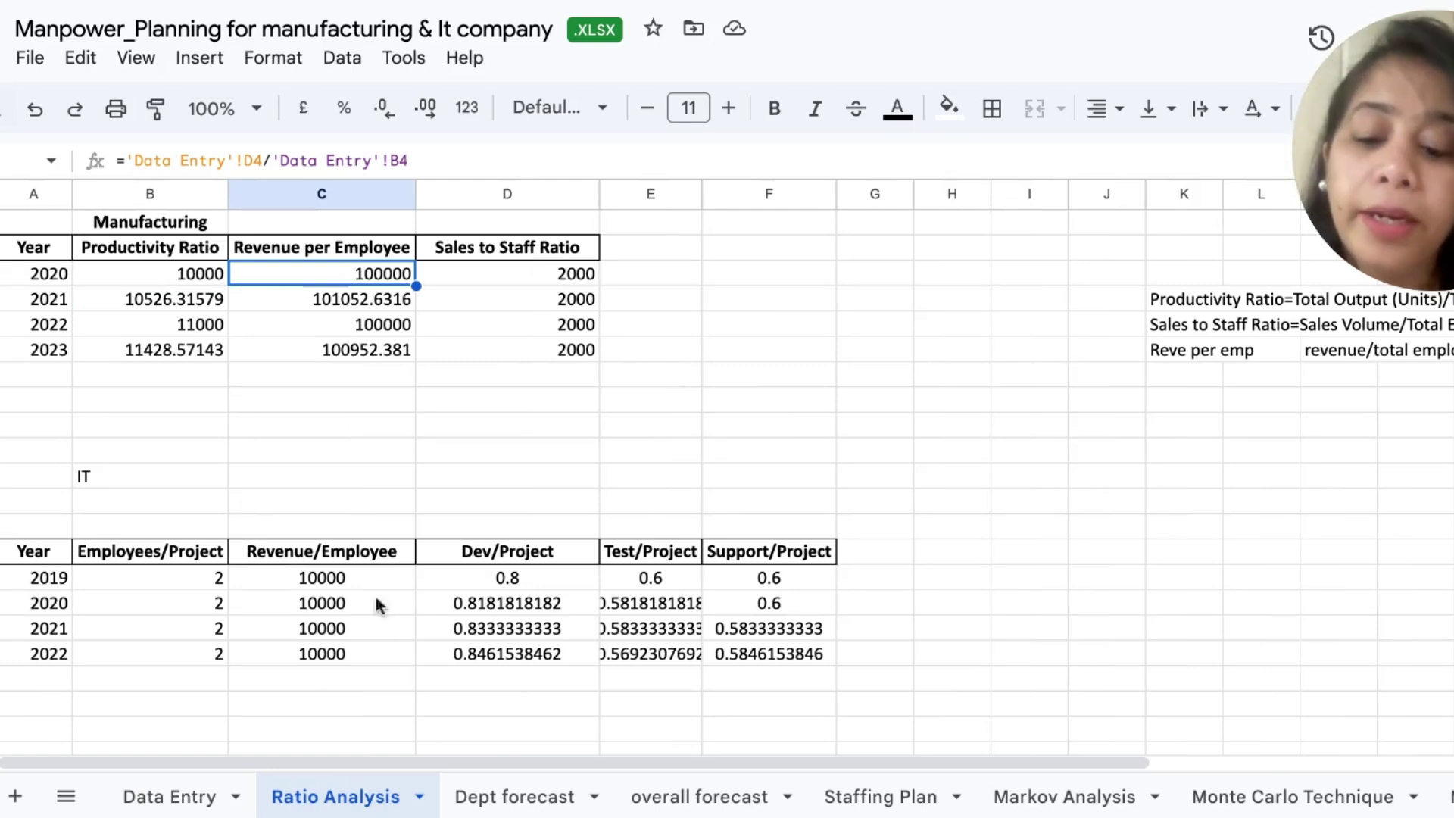
click(203, 796)
click(609, 299)
click(282, 306)
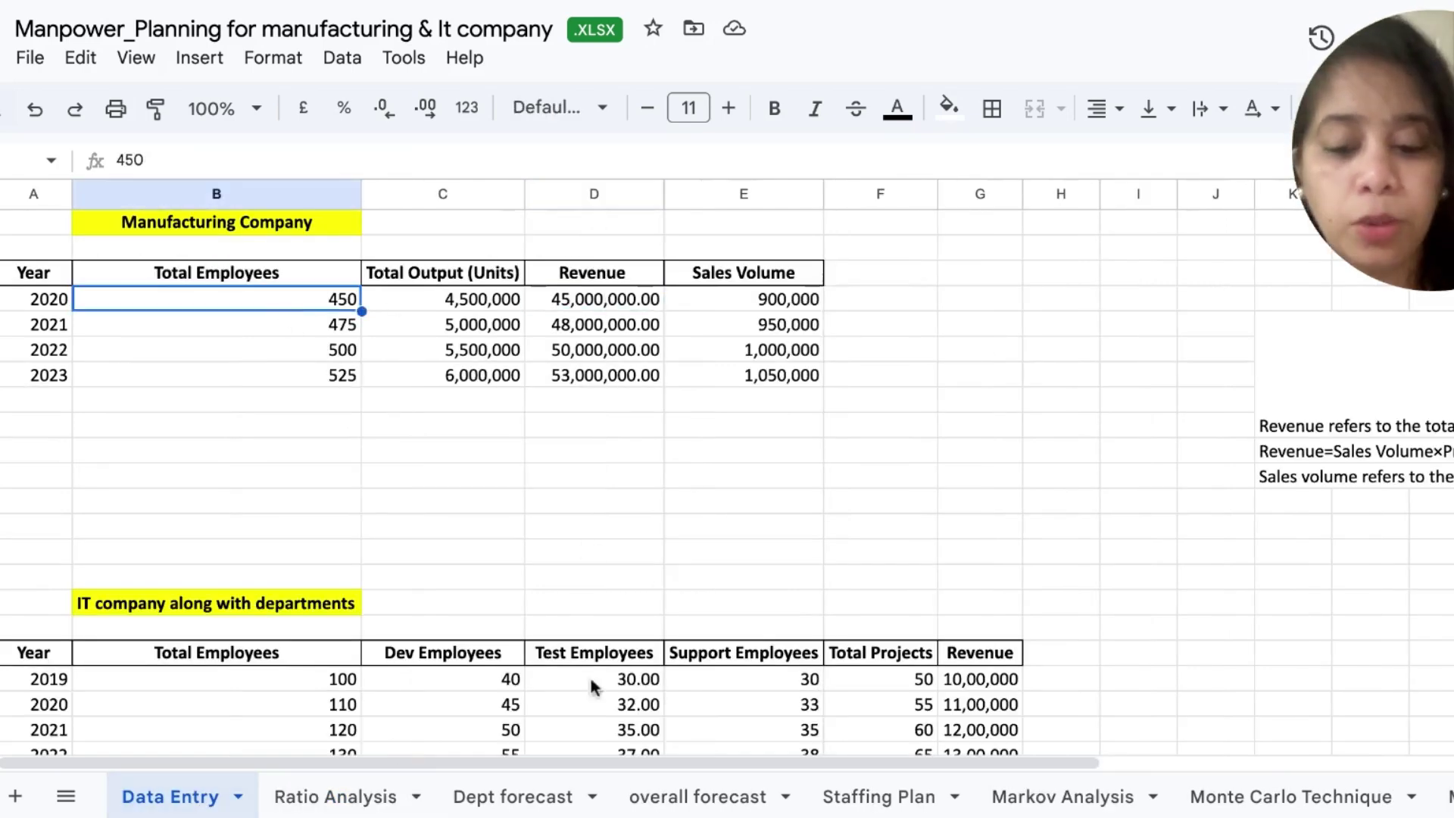
click(361, 796)
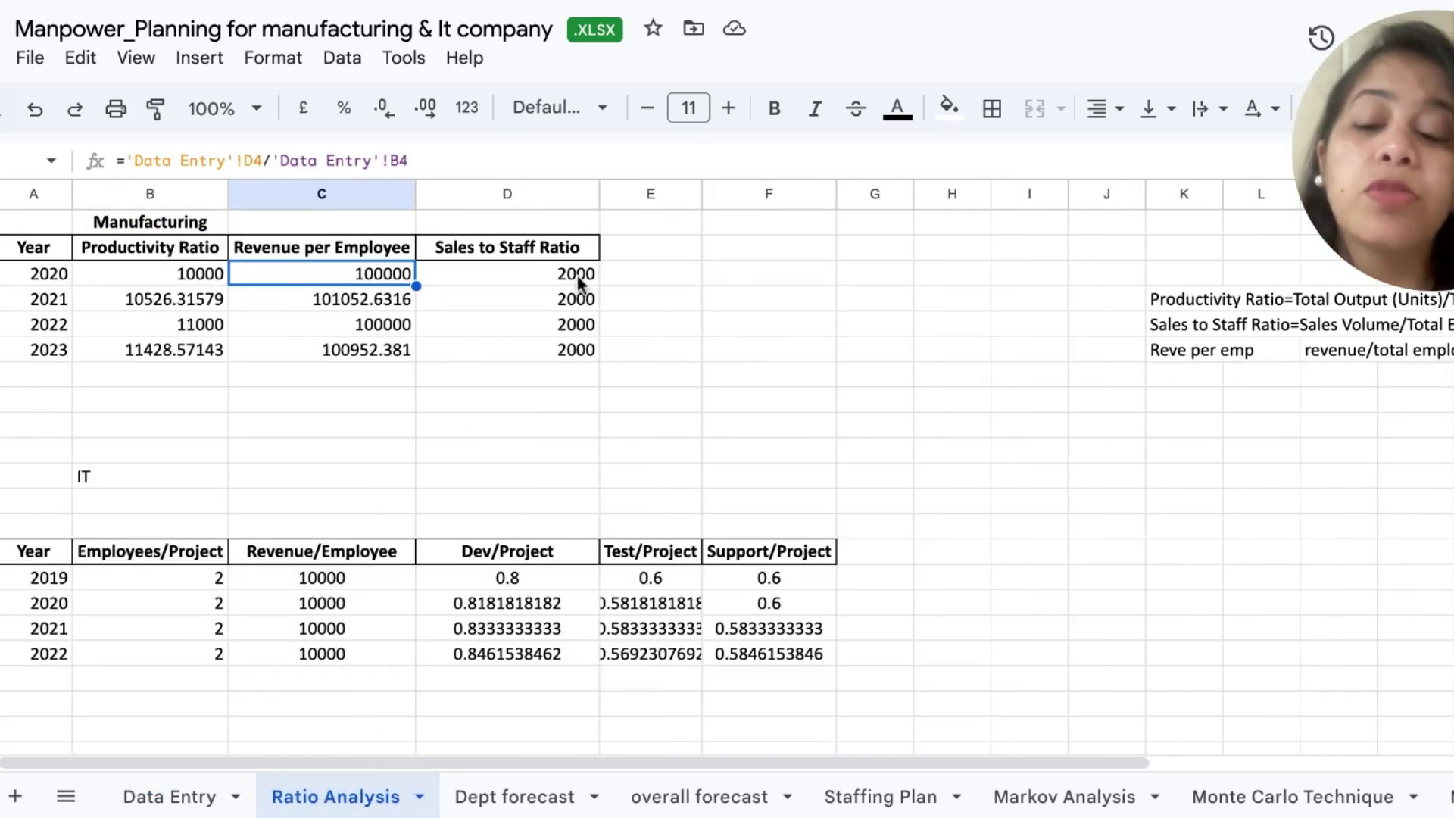
Step: Trace the 2020 Sales to Staff Ratio to its Sales Volume and Total Employees inputs, and review the ratio formula notes on the Ratio Analysis sheet
click(204, 792)
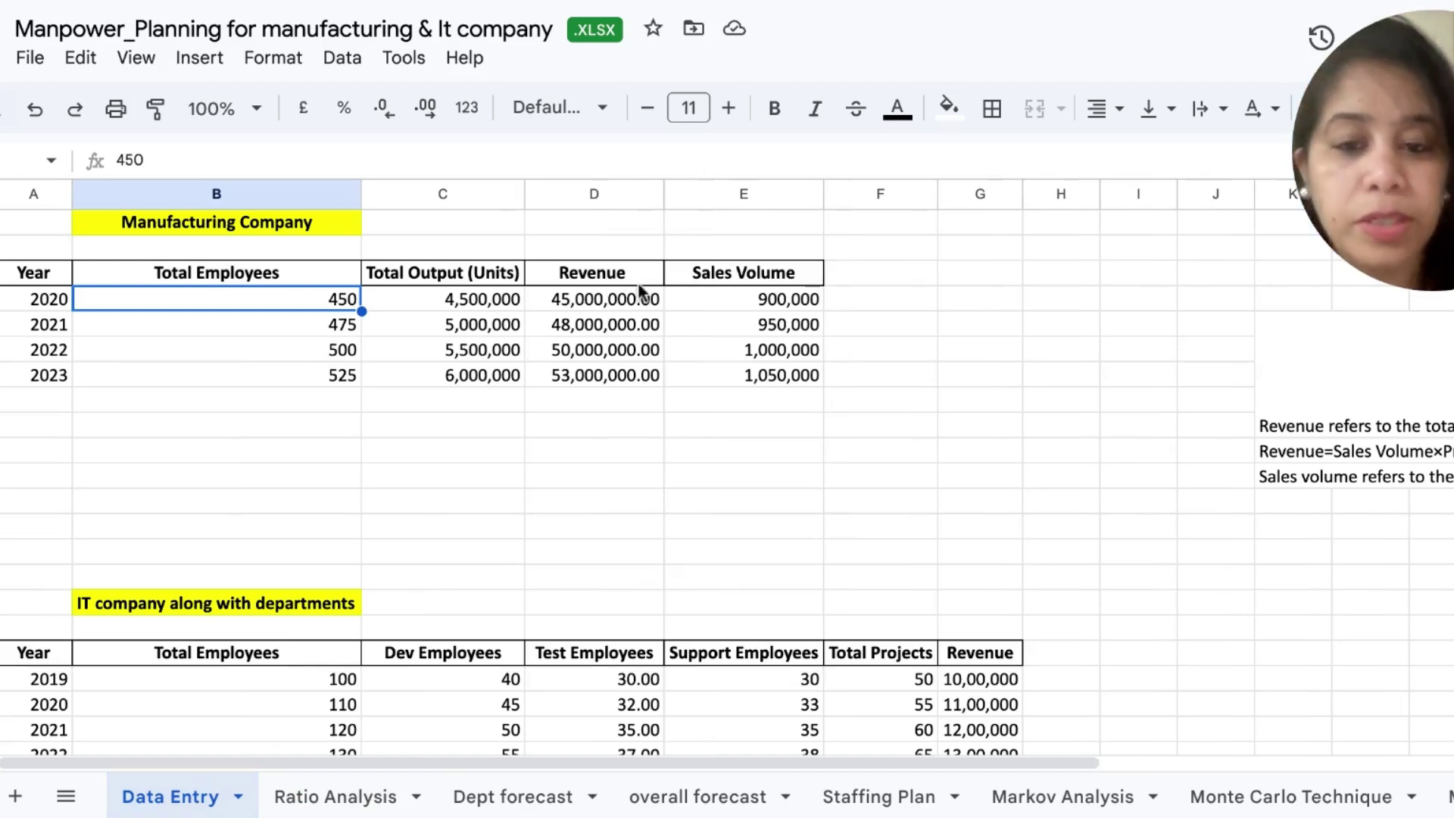
click(758, 307)
click(200, 308)
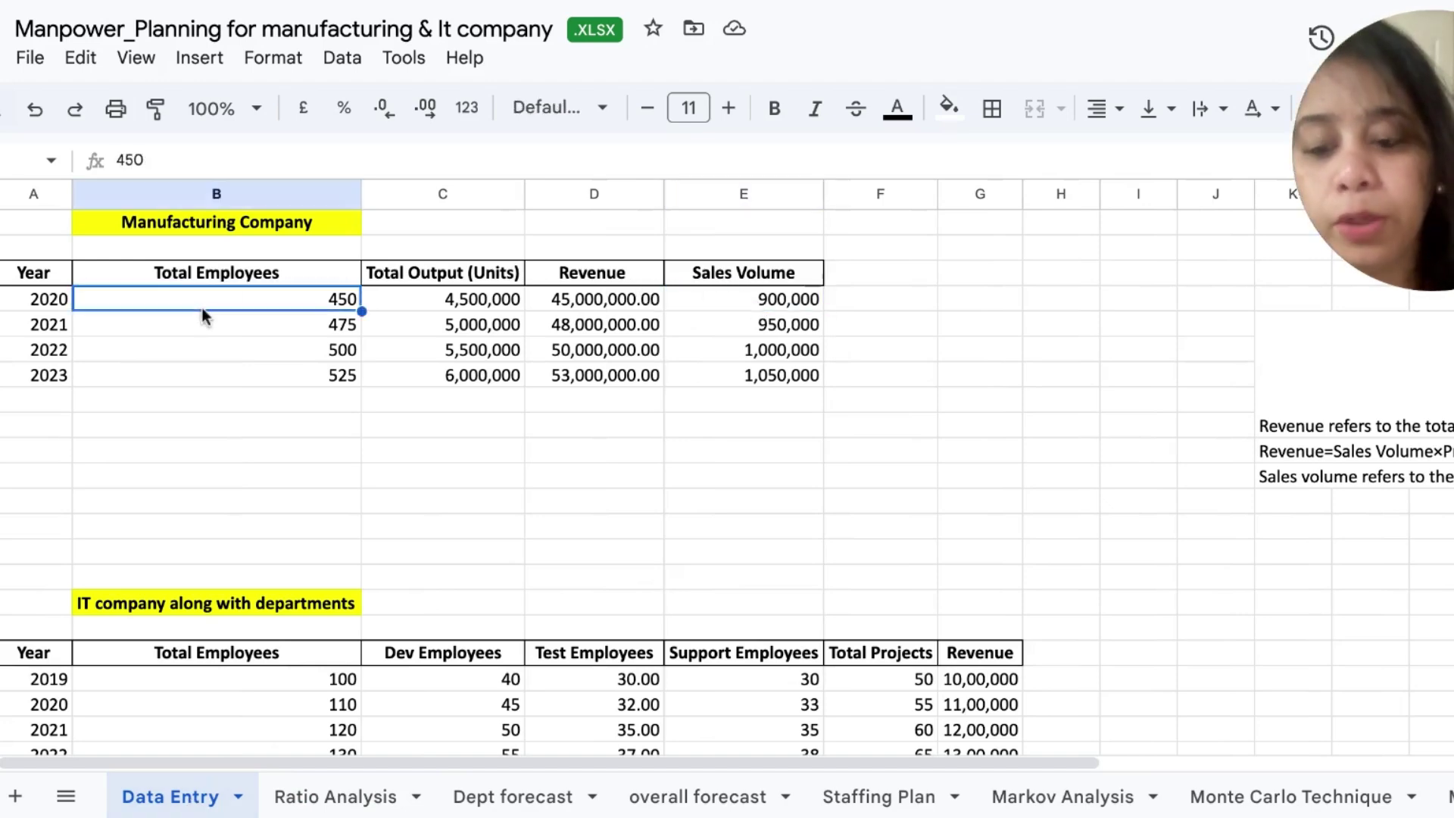
click(340, 799)
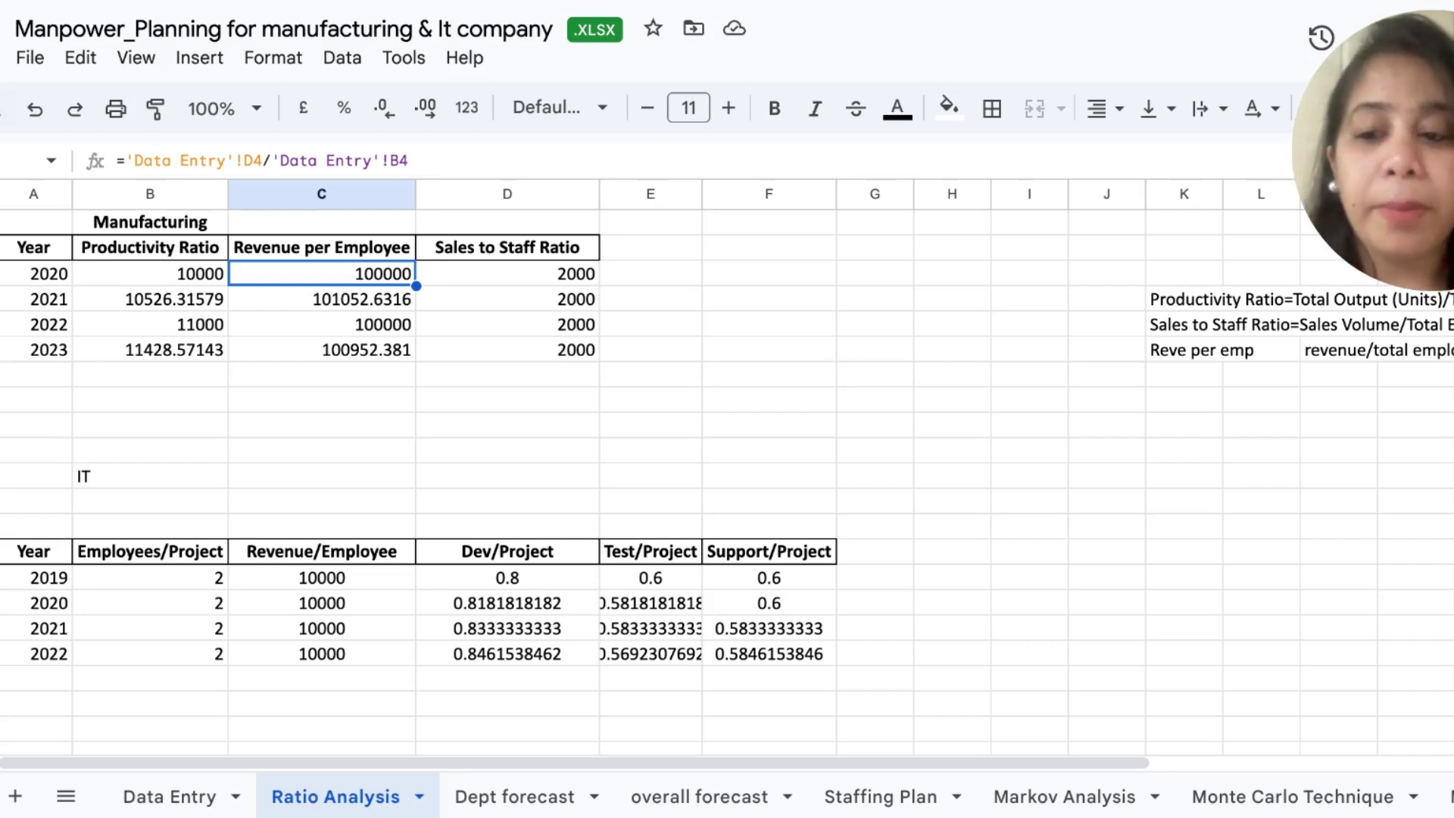
drag(1181, 299, 1451, 413)
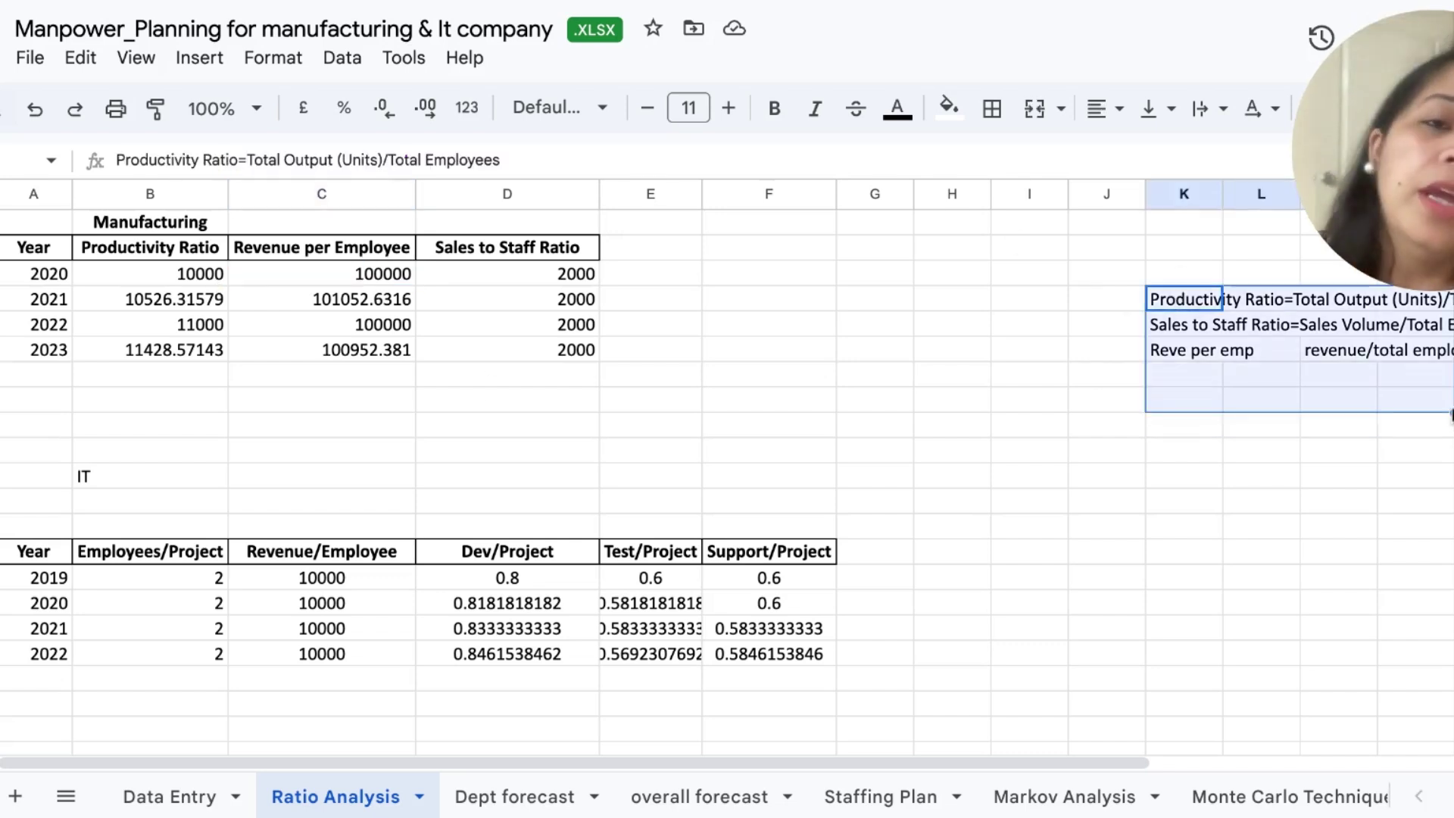
drag(157, 291, 599, 371)
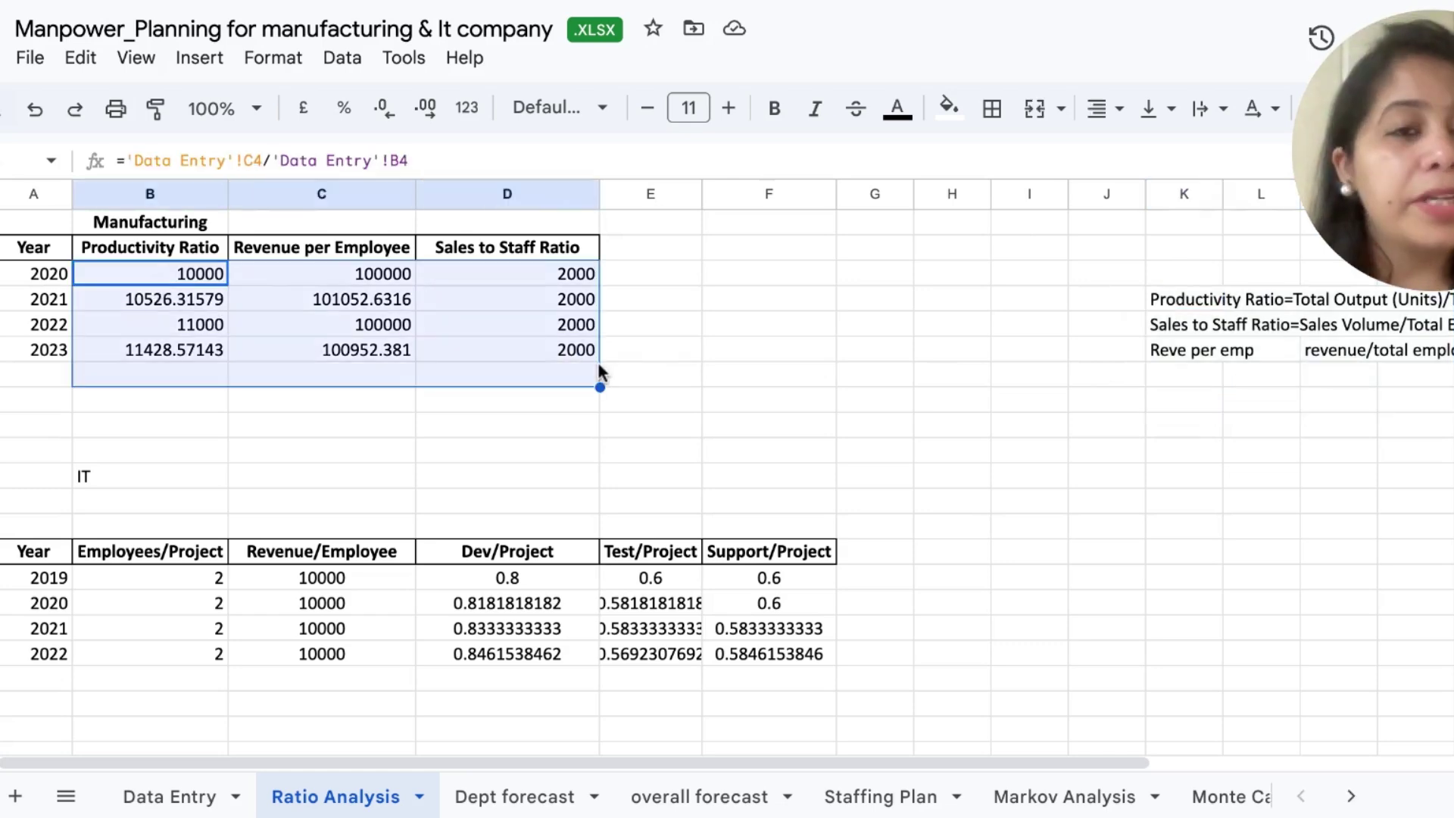
Step: Inspect the 2024 Forecasted Output and Forecasted Employees formulas on the overall forecast sheet
click(710, 799)
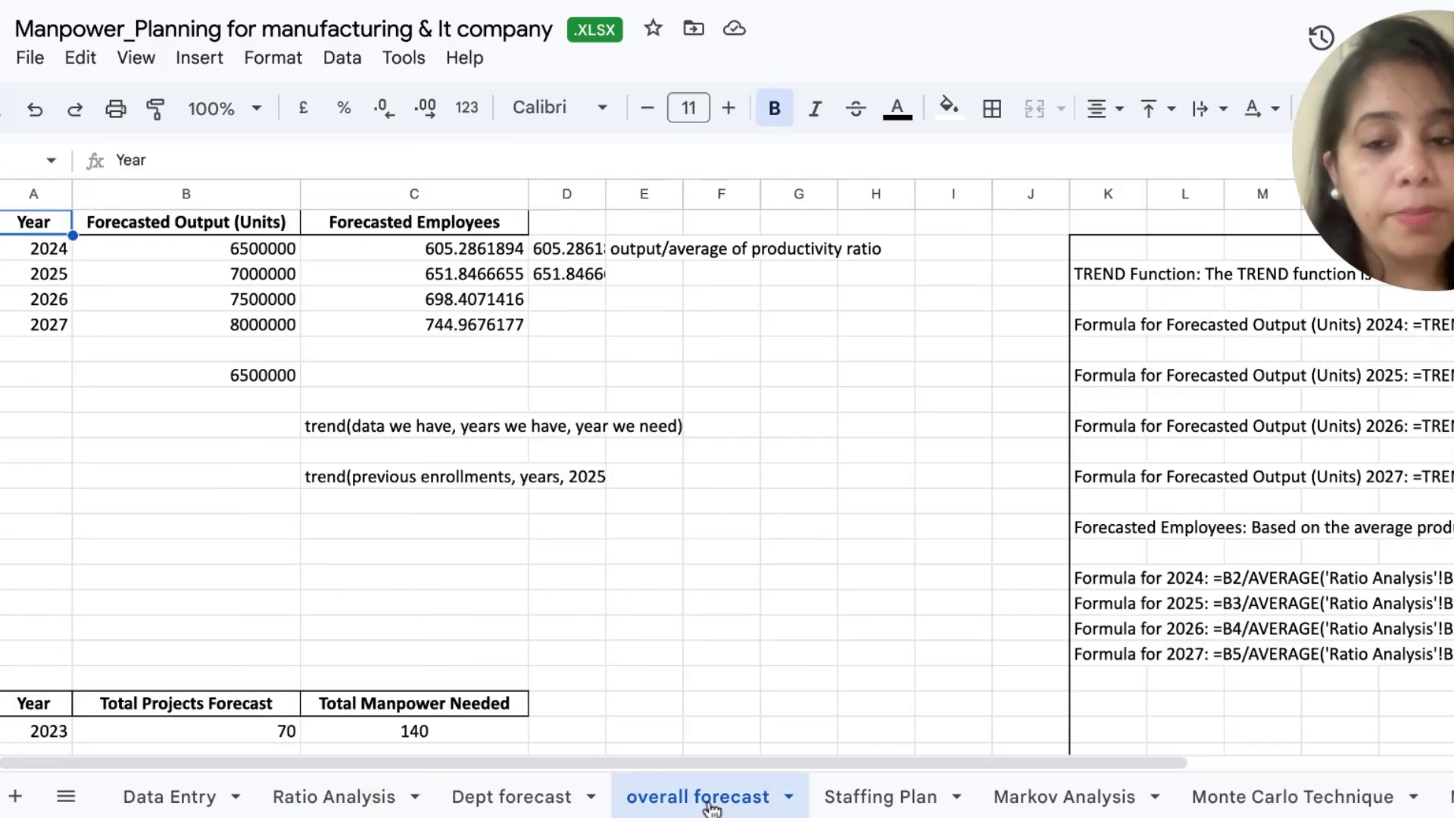
click(249, 255)
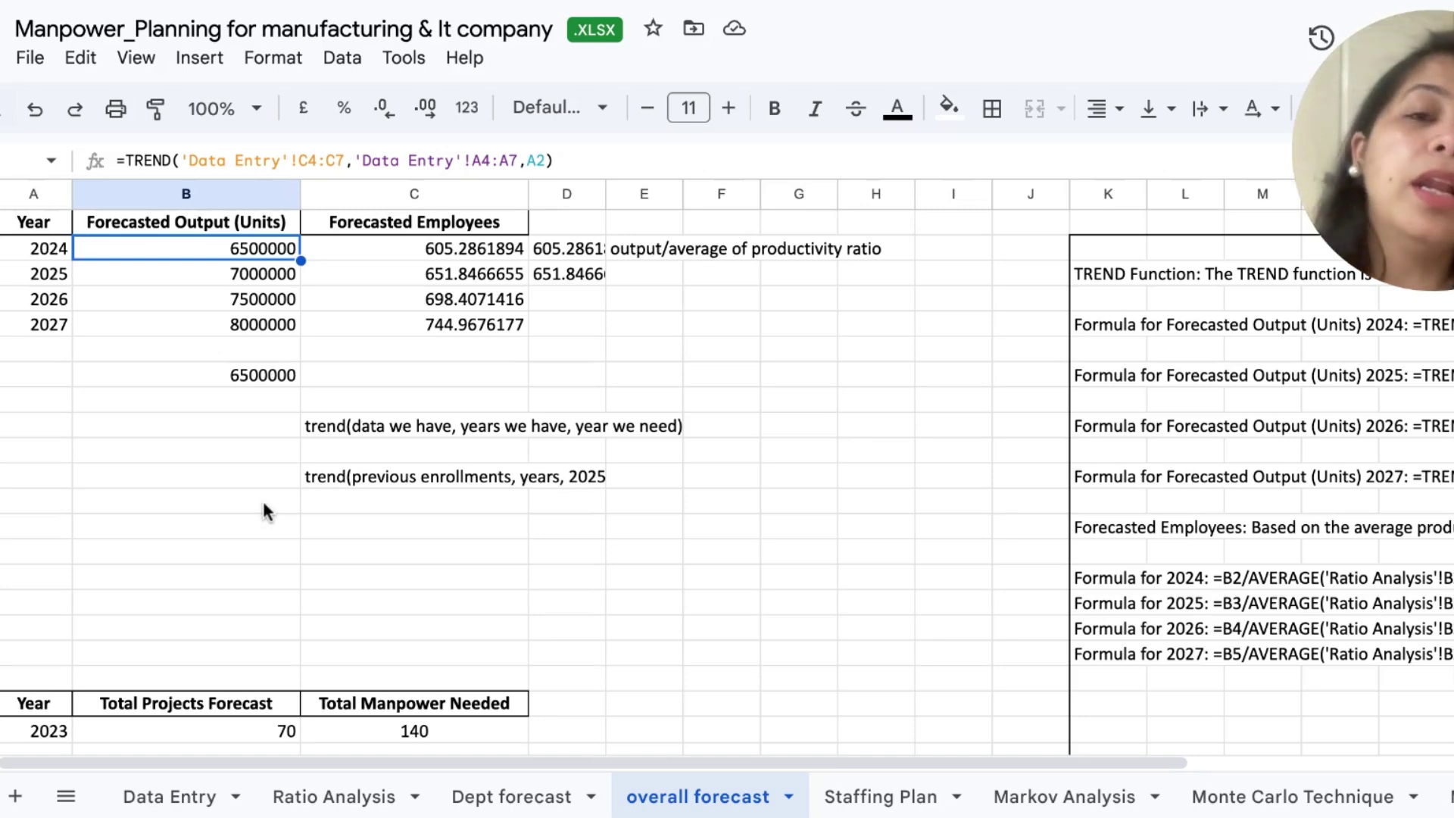
click(434, 256)
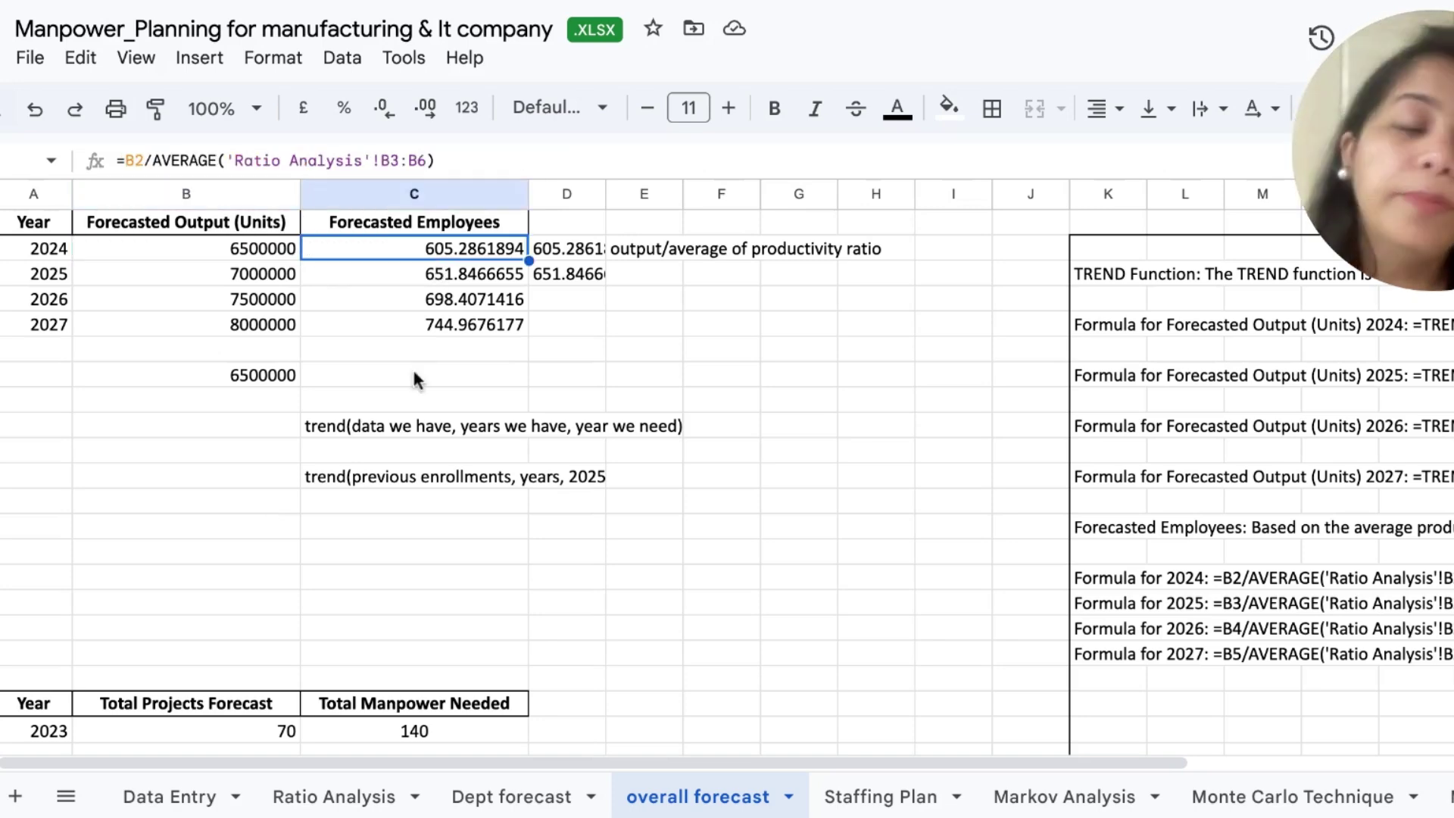
click(243, 258)
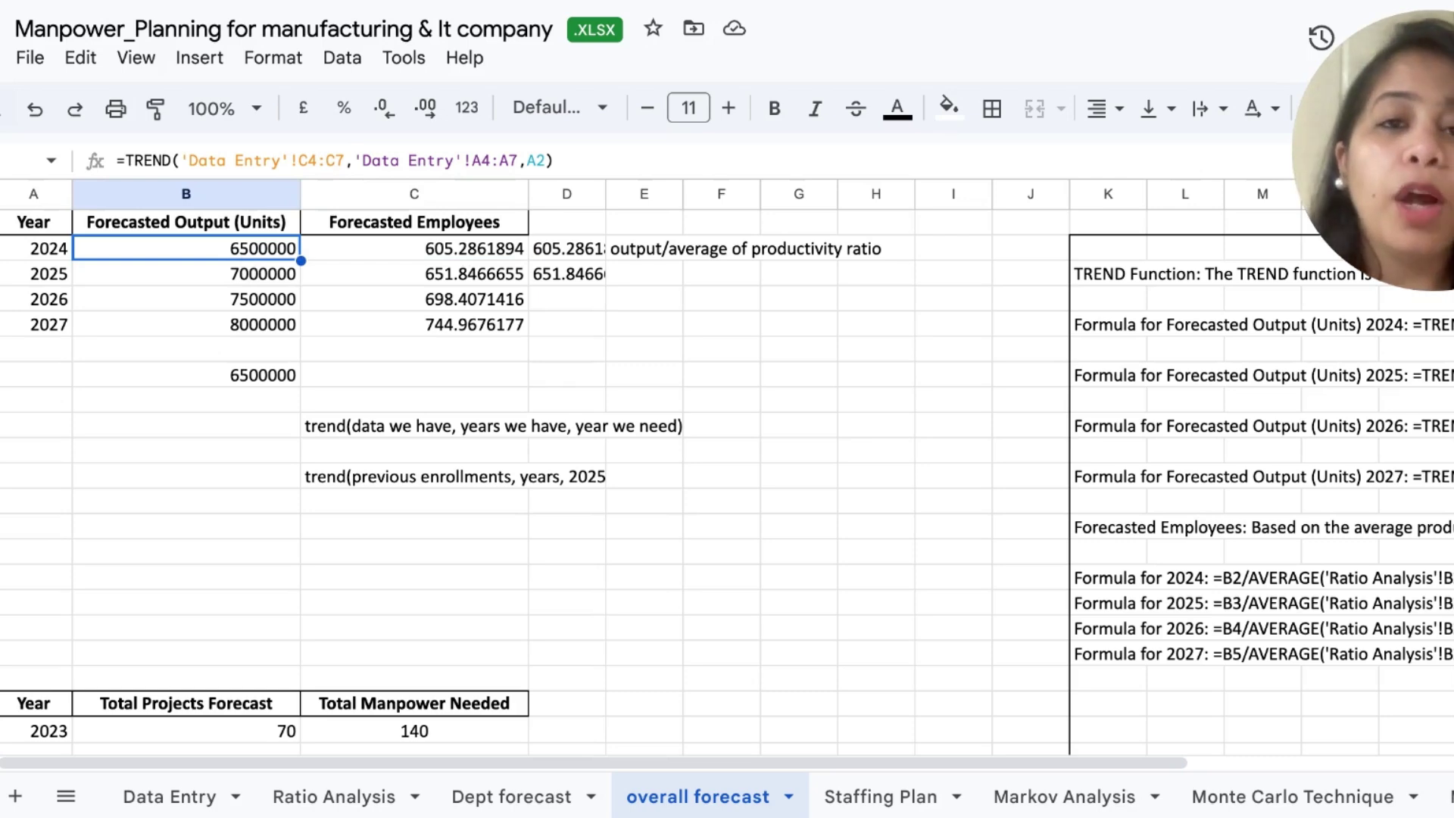
Step: Read the notes on the overall forecast sheet explaining the TREND function and the yearly forecast formulas
drag(1363, 106, 1022, 107)
scroll(1298, 425, right, 6)
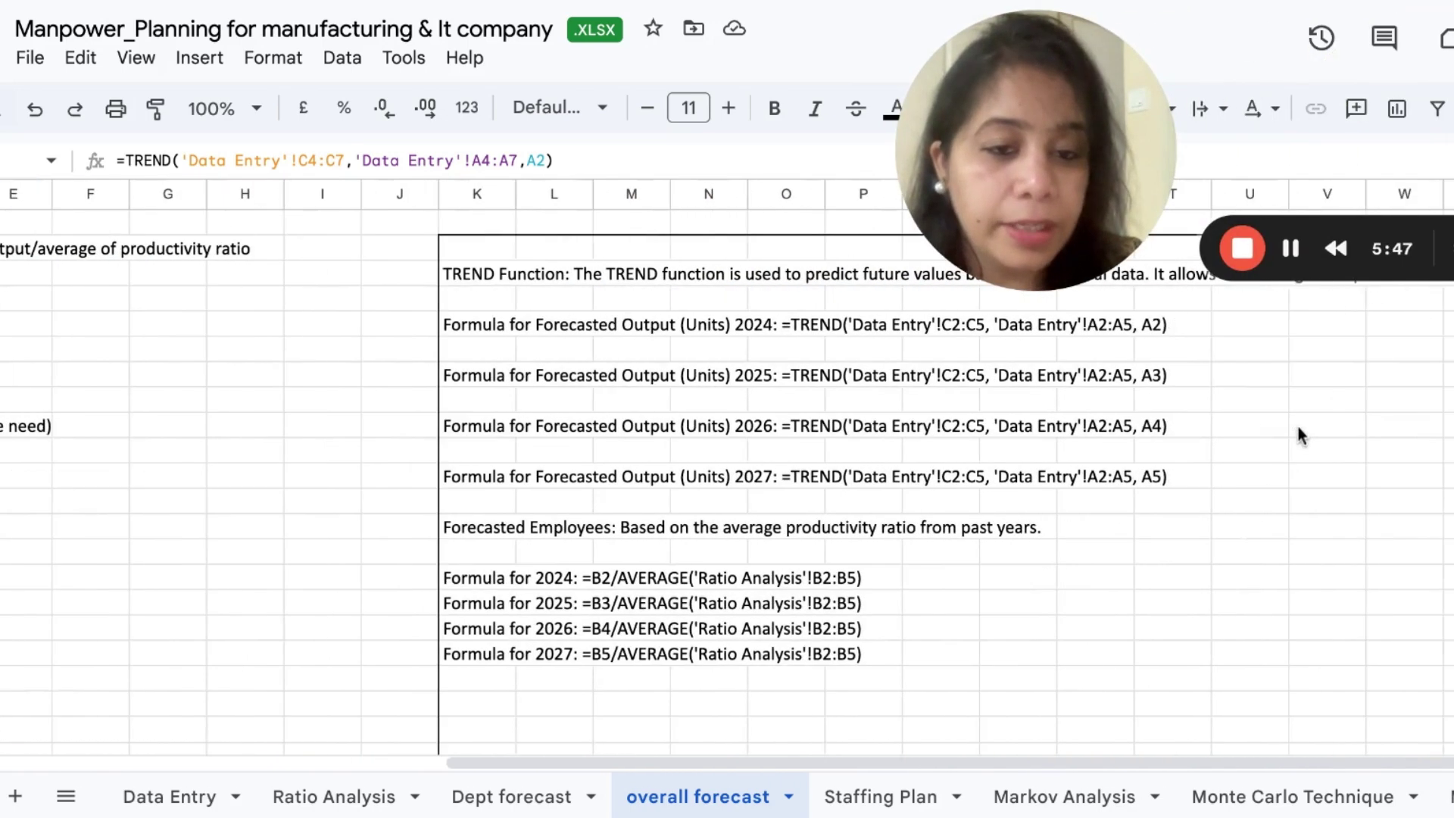
scroll(938, 437, left, 1)
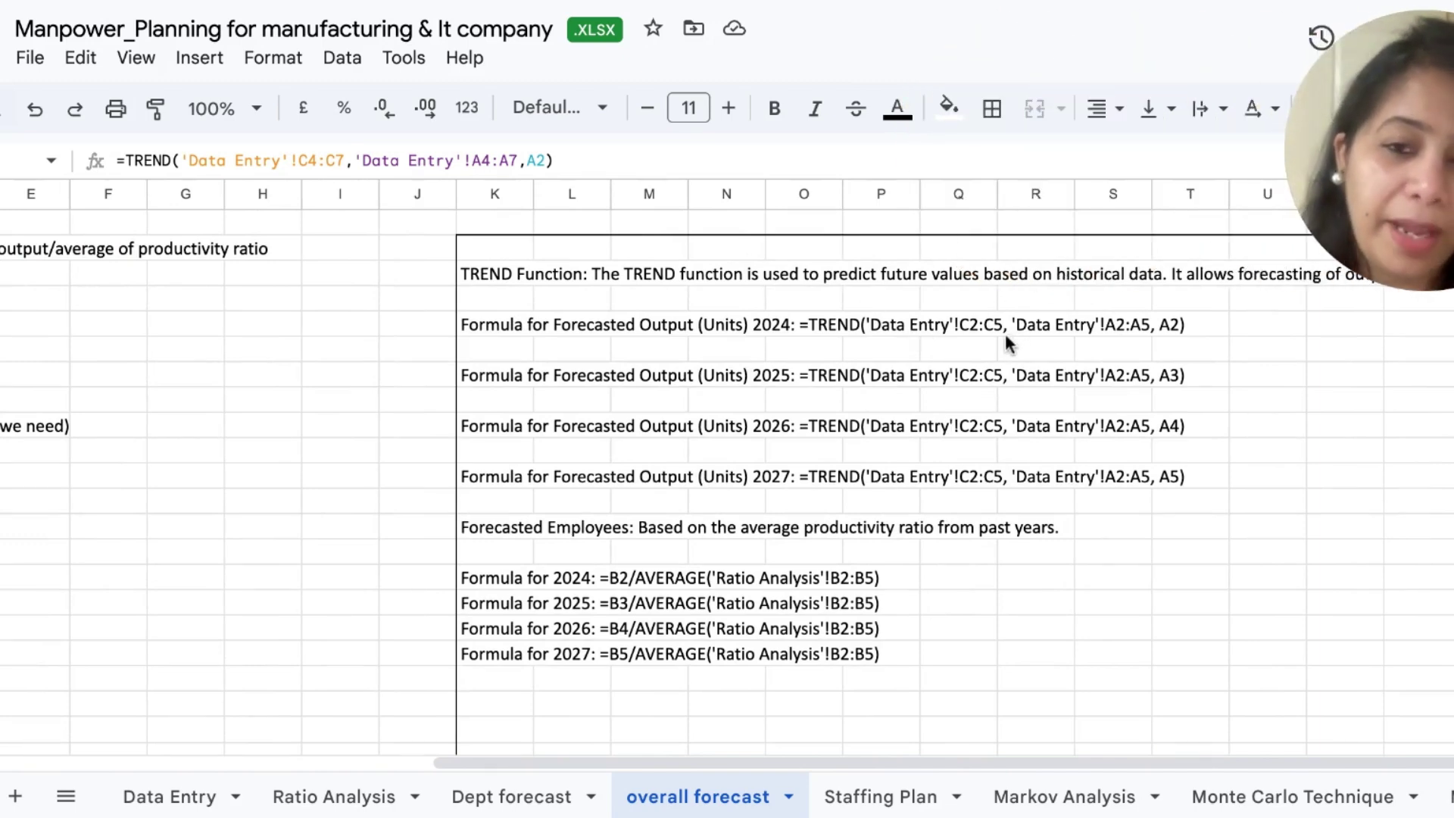
scroll(1006, 338, left, 1)
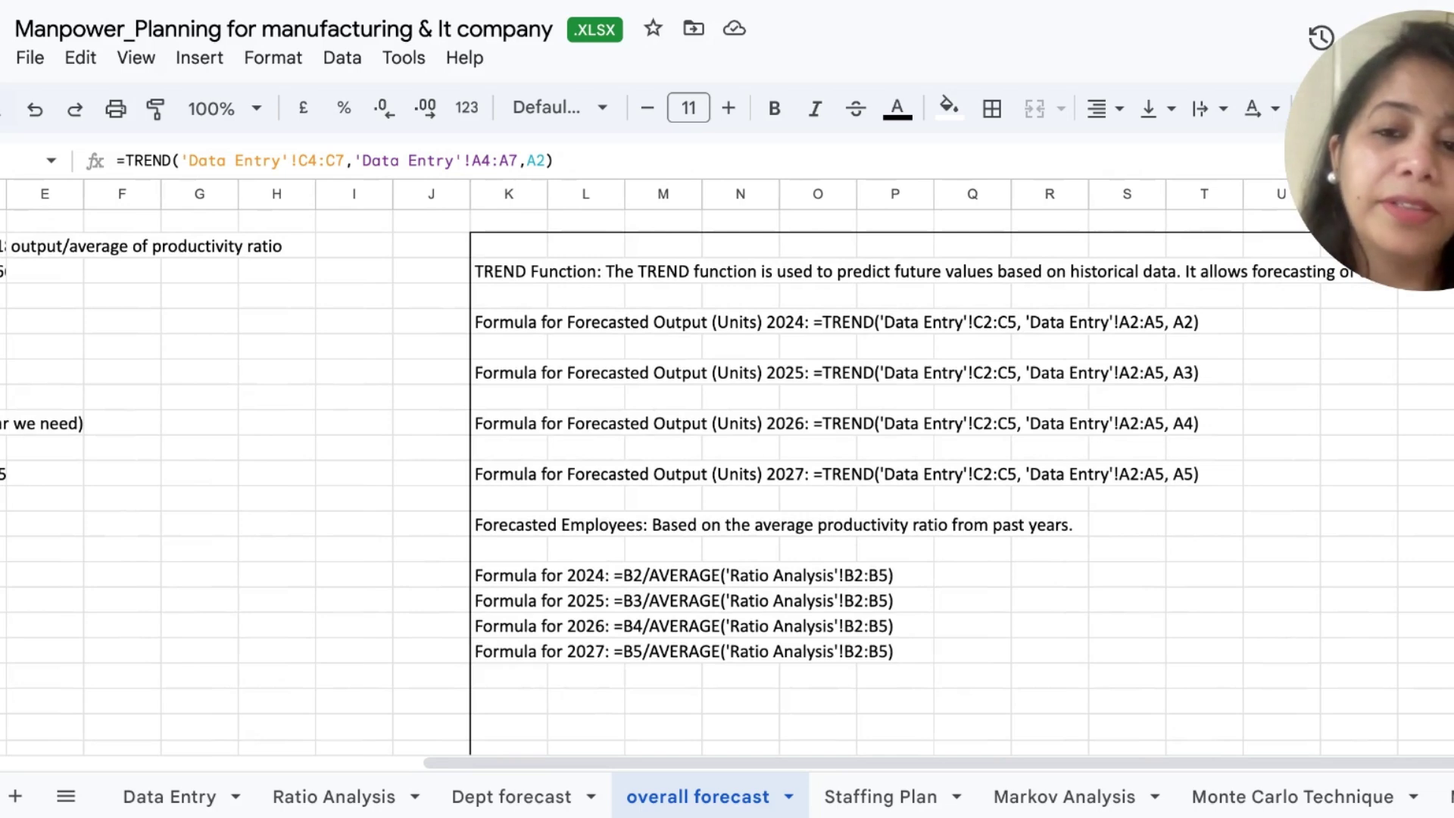
scroll(727, 470, left, 10)
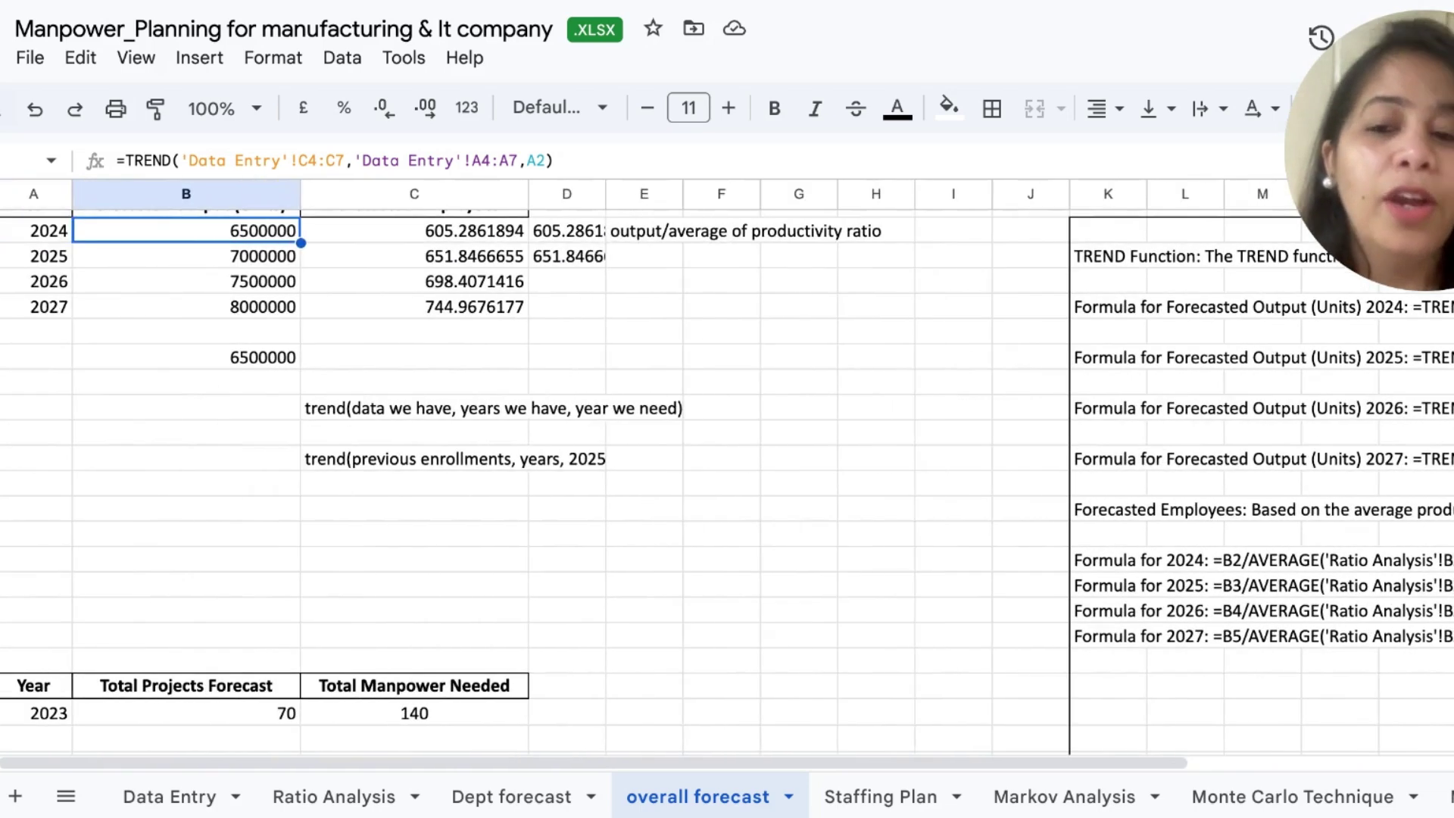
scroll(951, 345, up, 1)
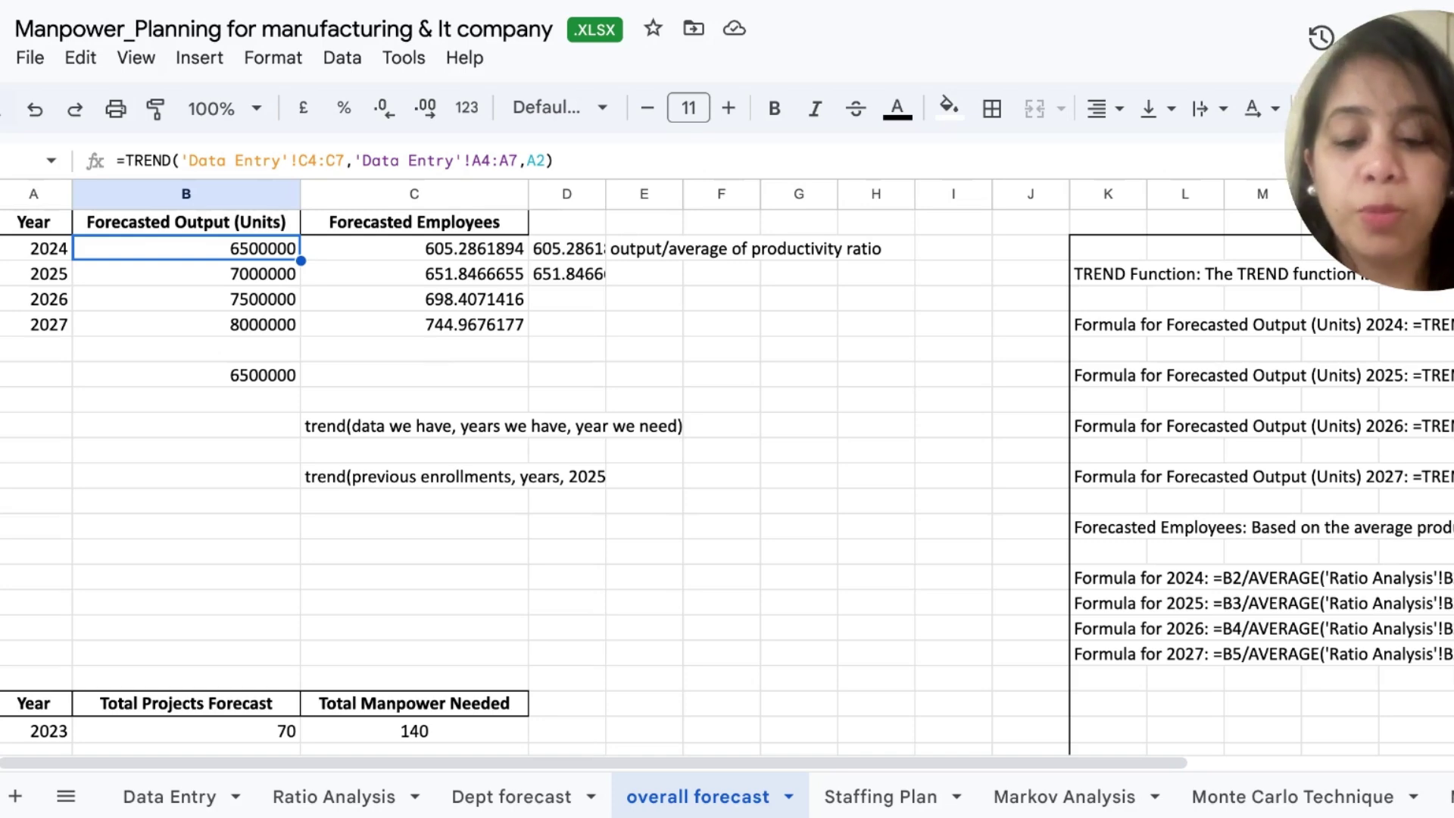
Step: Check the 2024 TREND formula's source ranges on the Data Entry sheet: Total Output (Units) and Year for 2020 to 2023
click(176, 795)
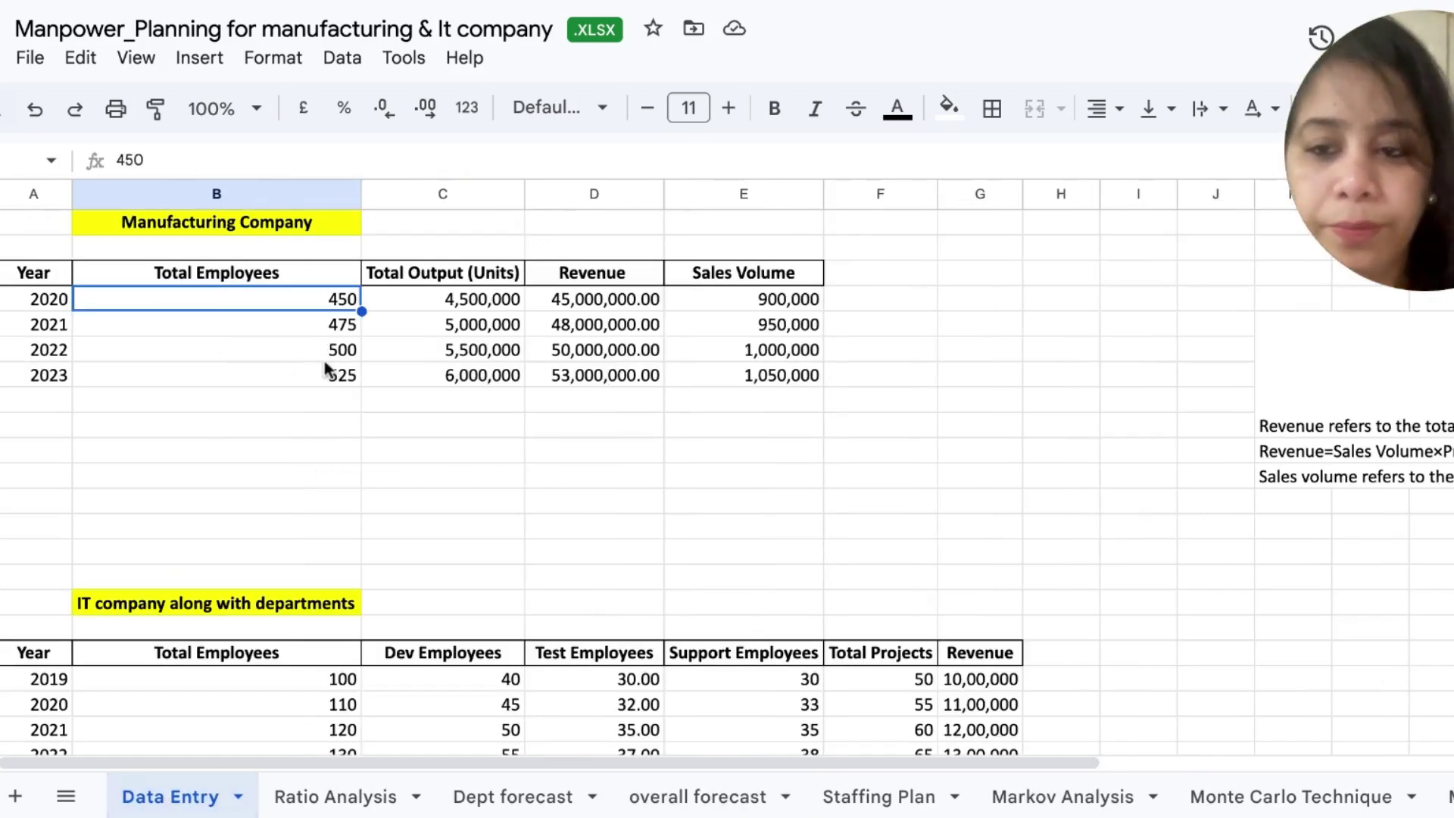
drag(452, 299, 457, 402)
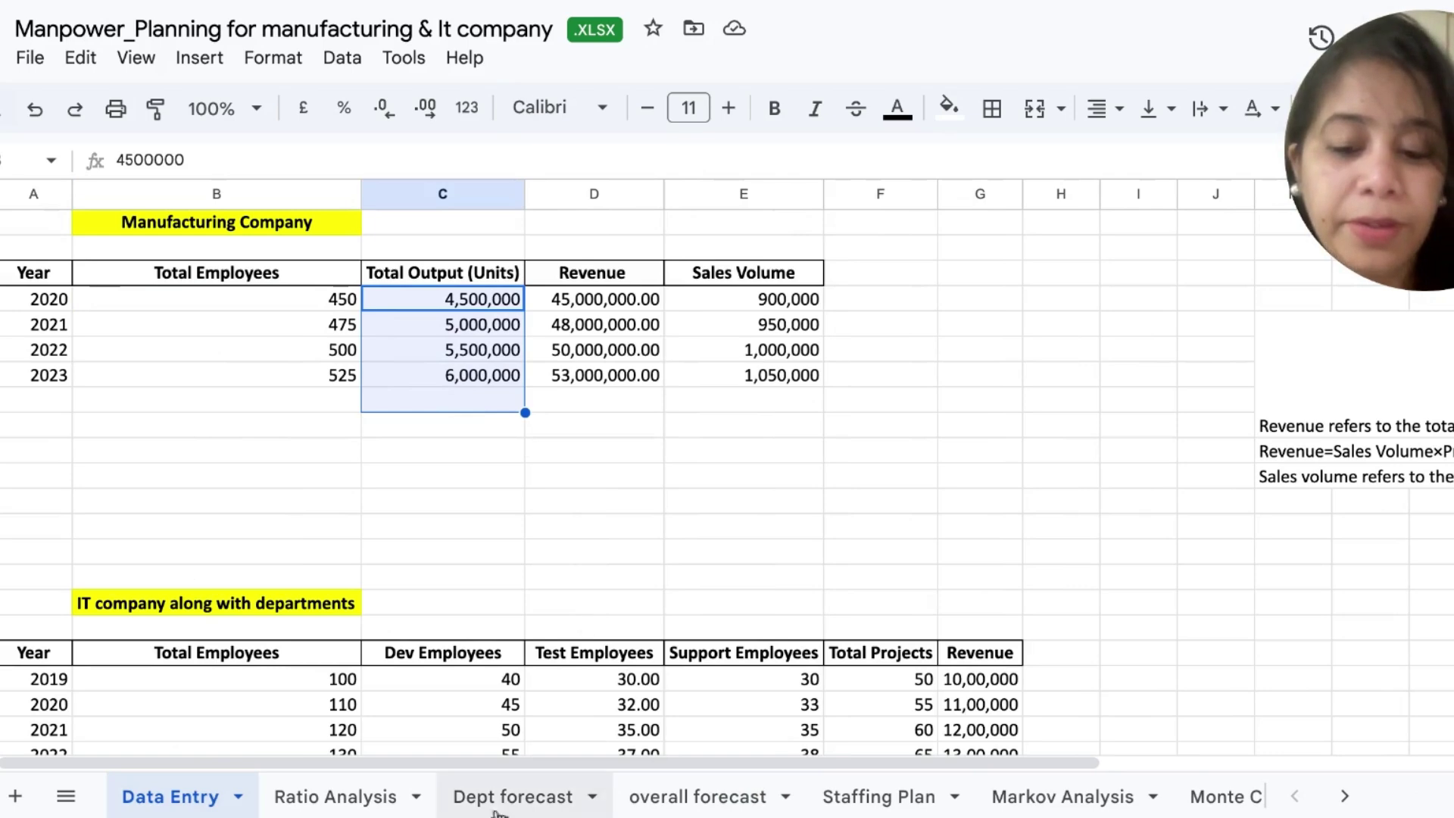
click(668, 795)
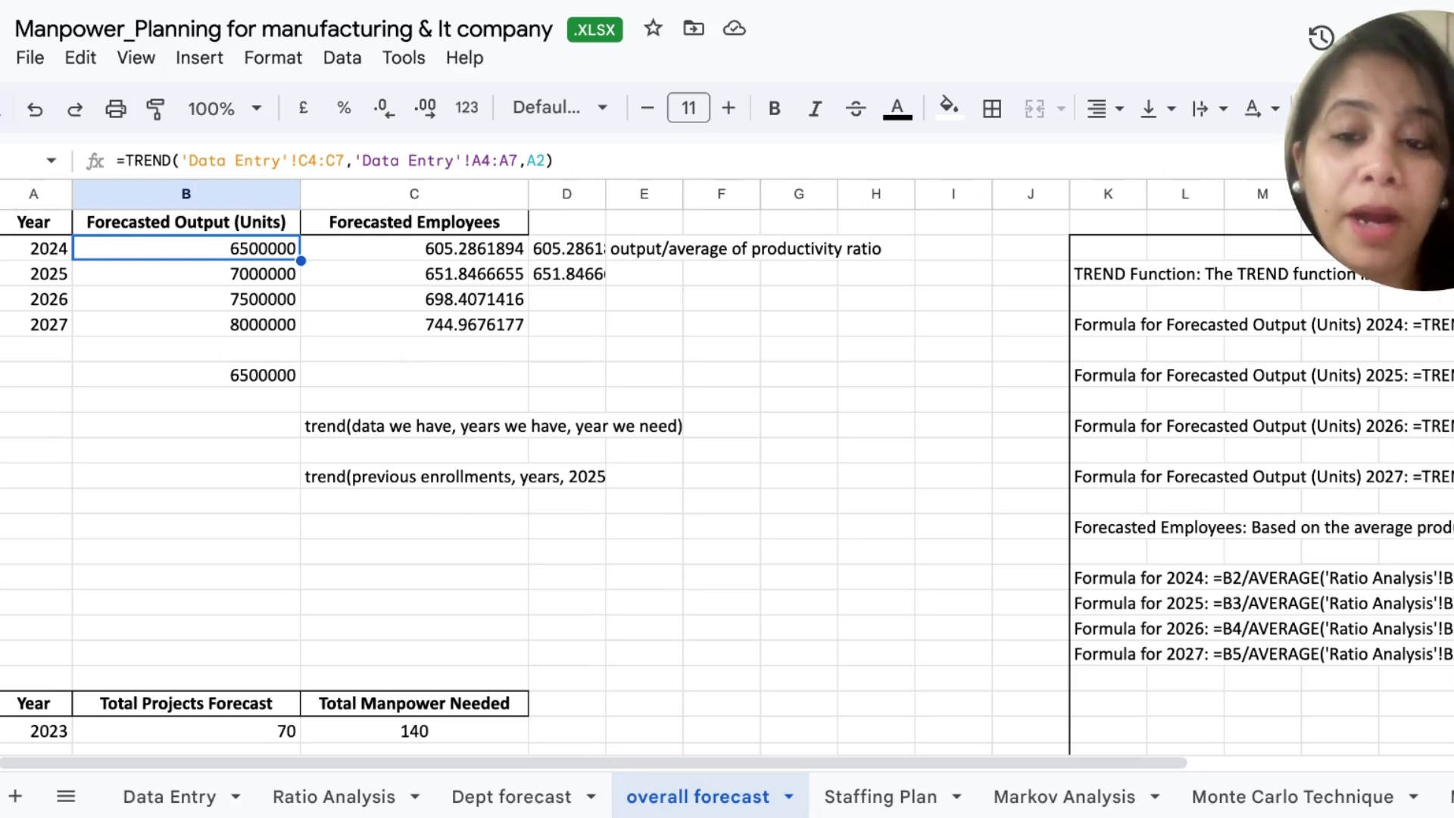
click(193, 800)
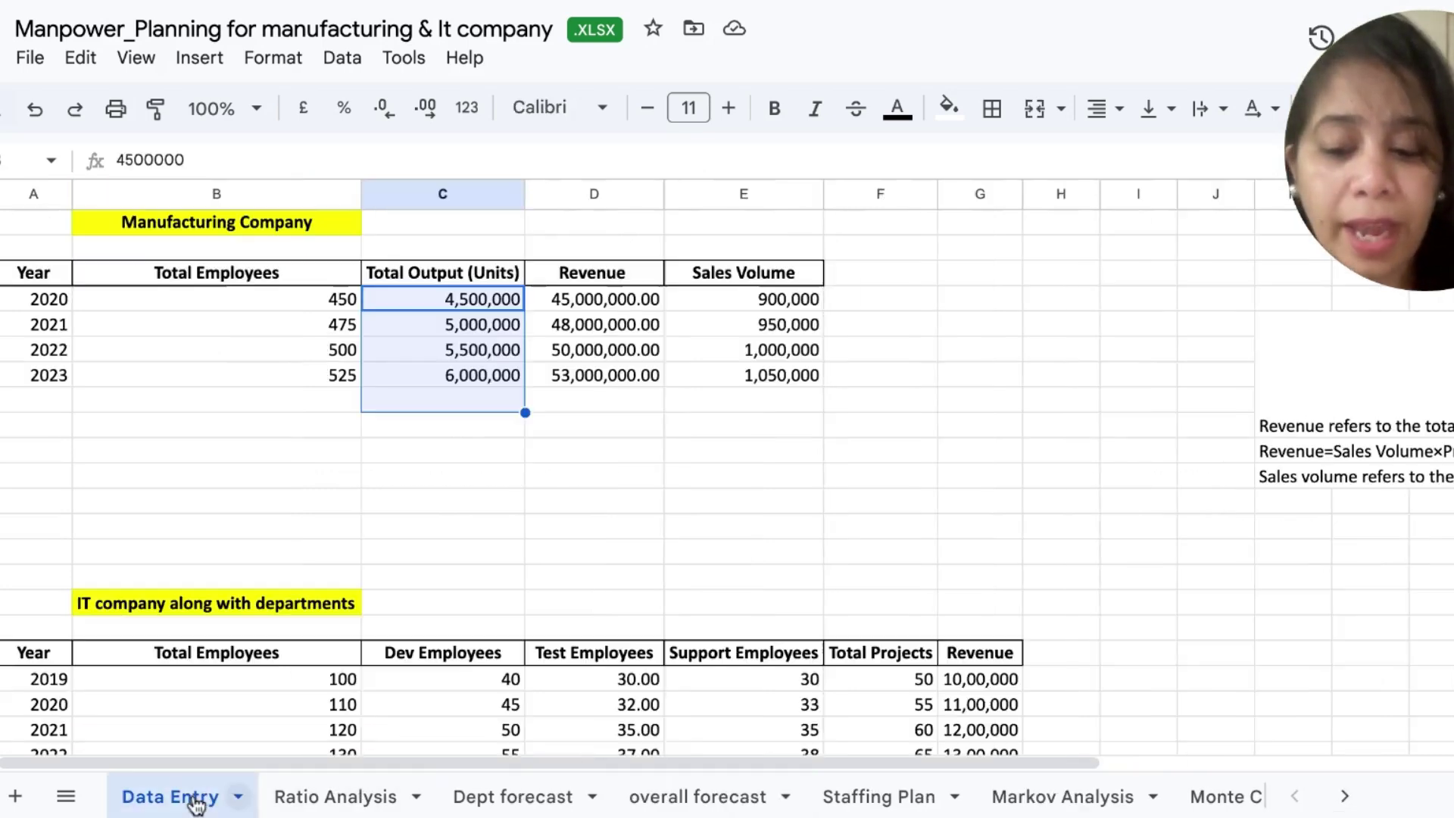
drag(58, 300, 56, 373)
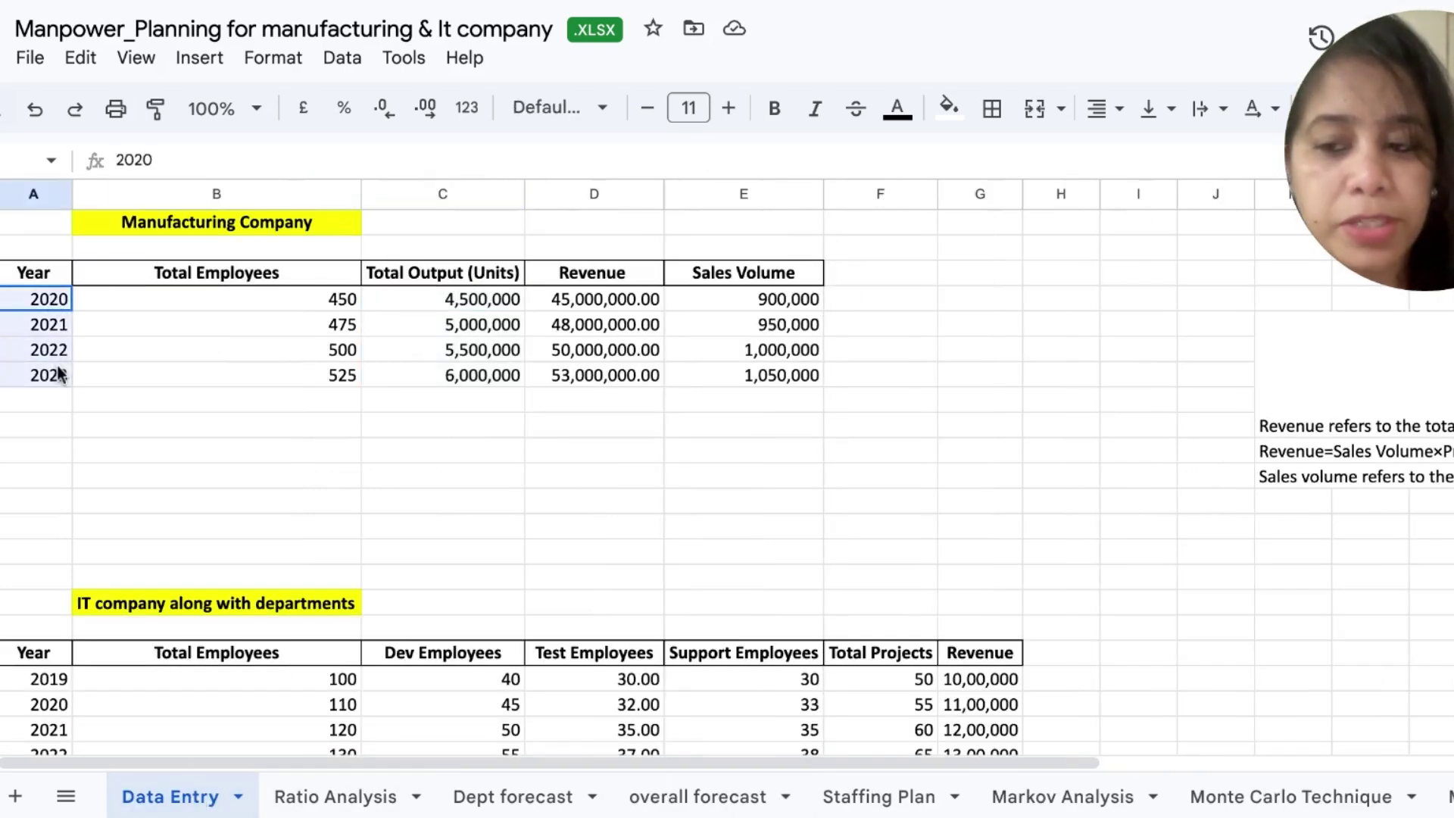
click(670, 799)
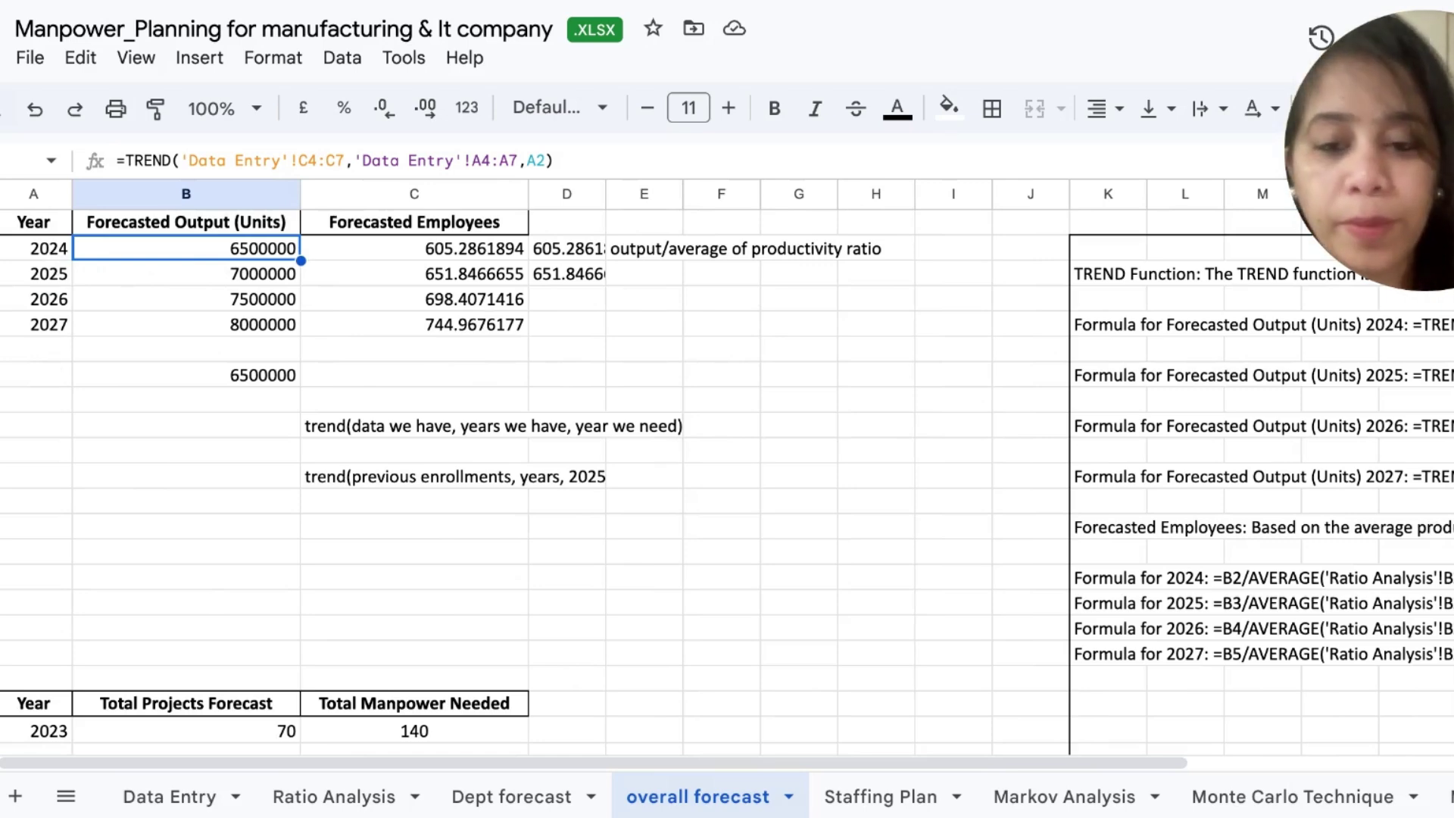
Step: Clear the 2024 Forecasted Output cell and rebuild it as =TREND('Data Entry'!C4:C7,'Data Entry'!A4:A7,A2)
key(Delete)
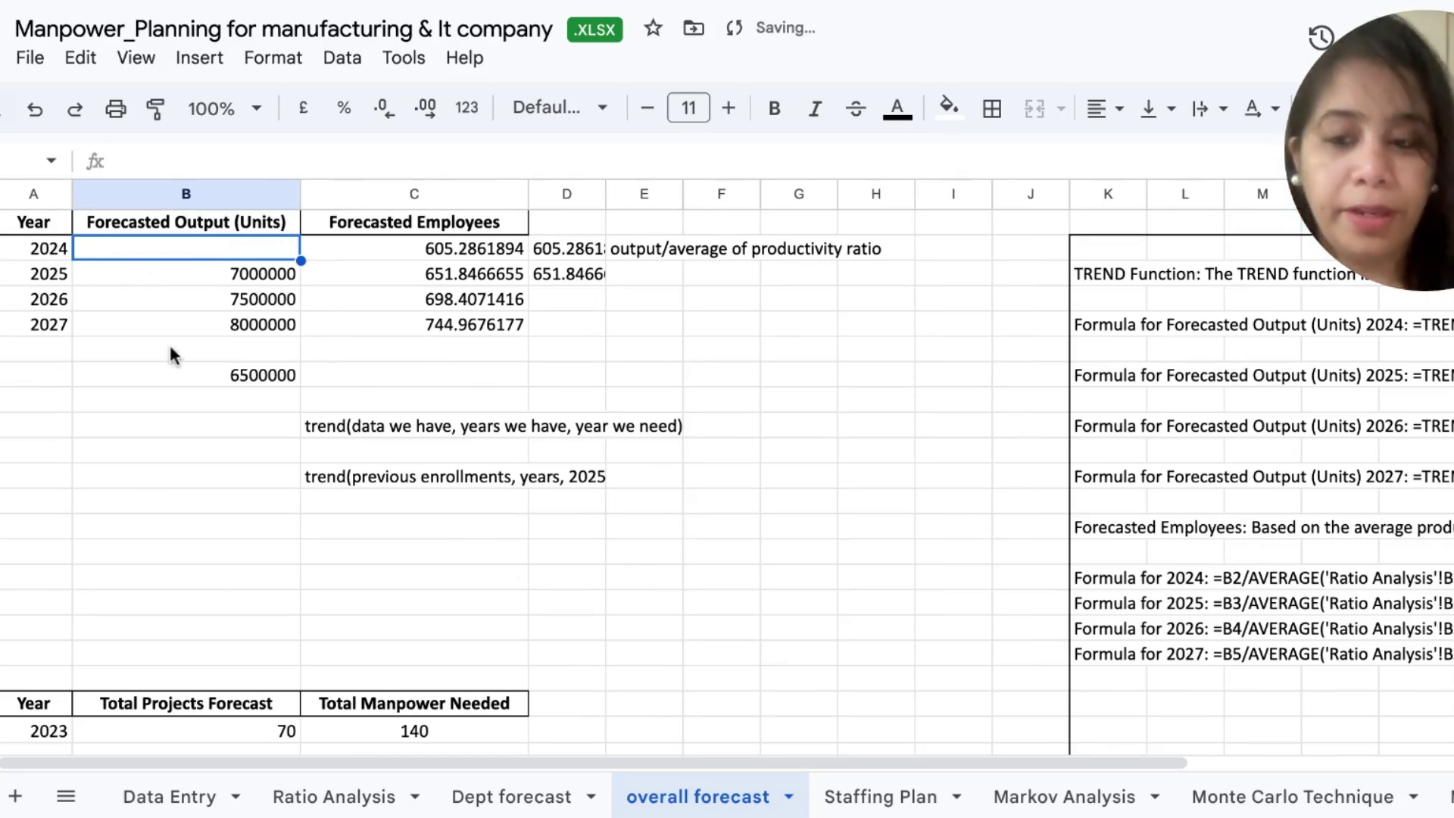
double_click(261, 250)
text(=TREND()
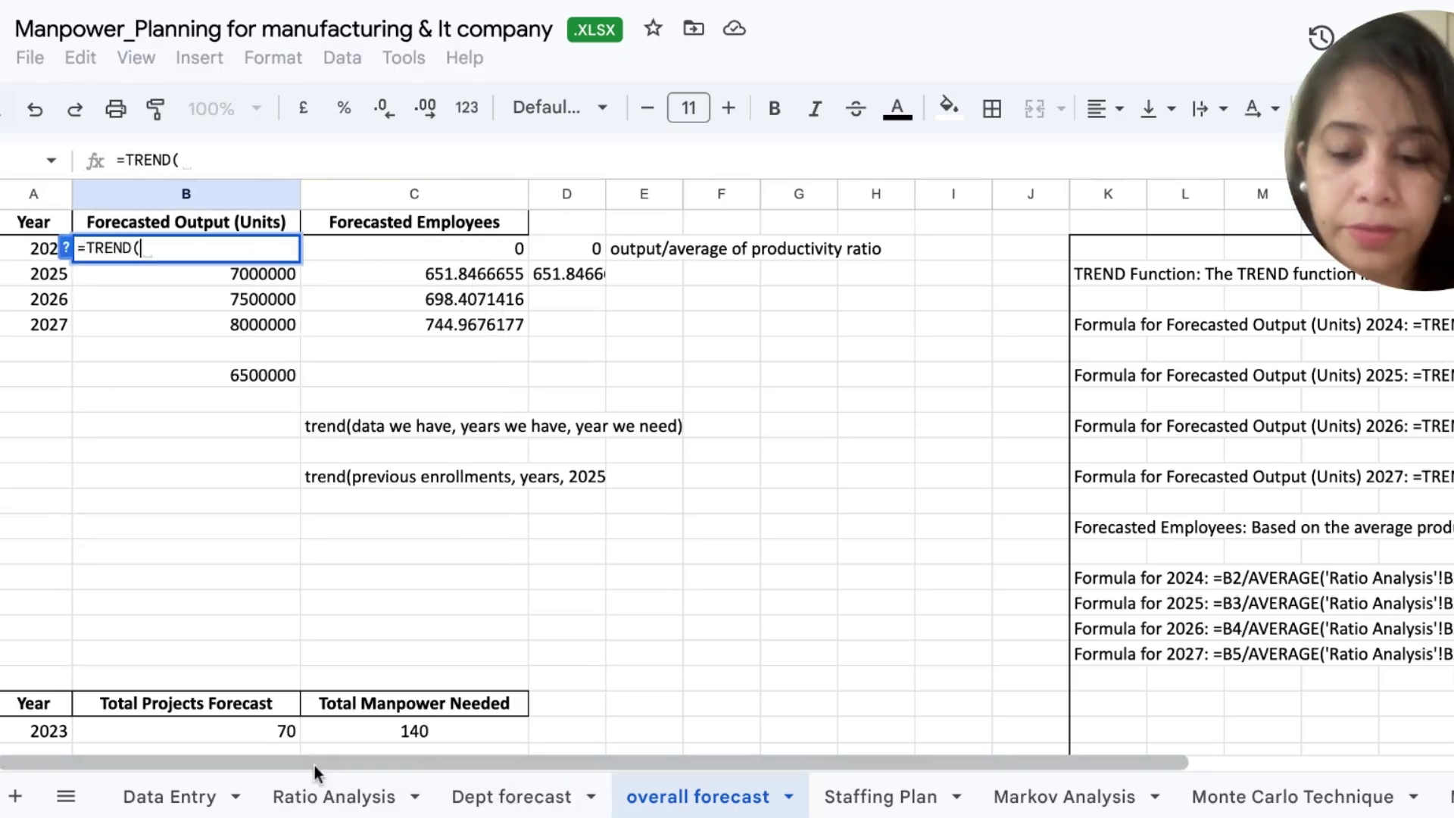
click(241, 805)
drag(485, 299, 484, 375)
text(,)
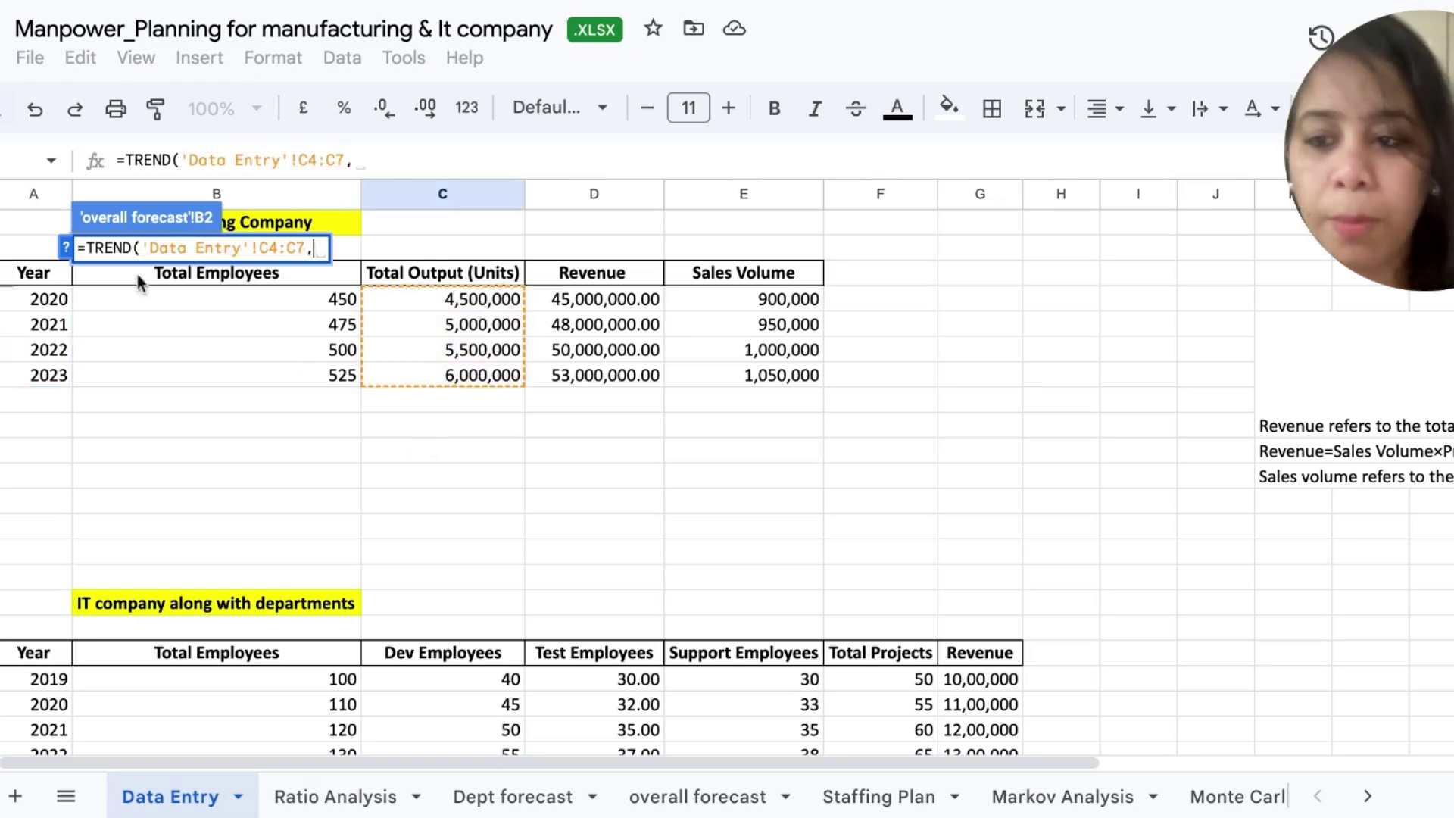
drag(46, 300, 47, 374)
text(,)
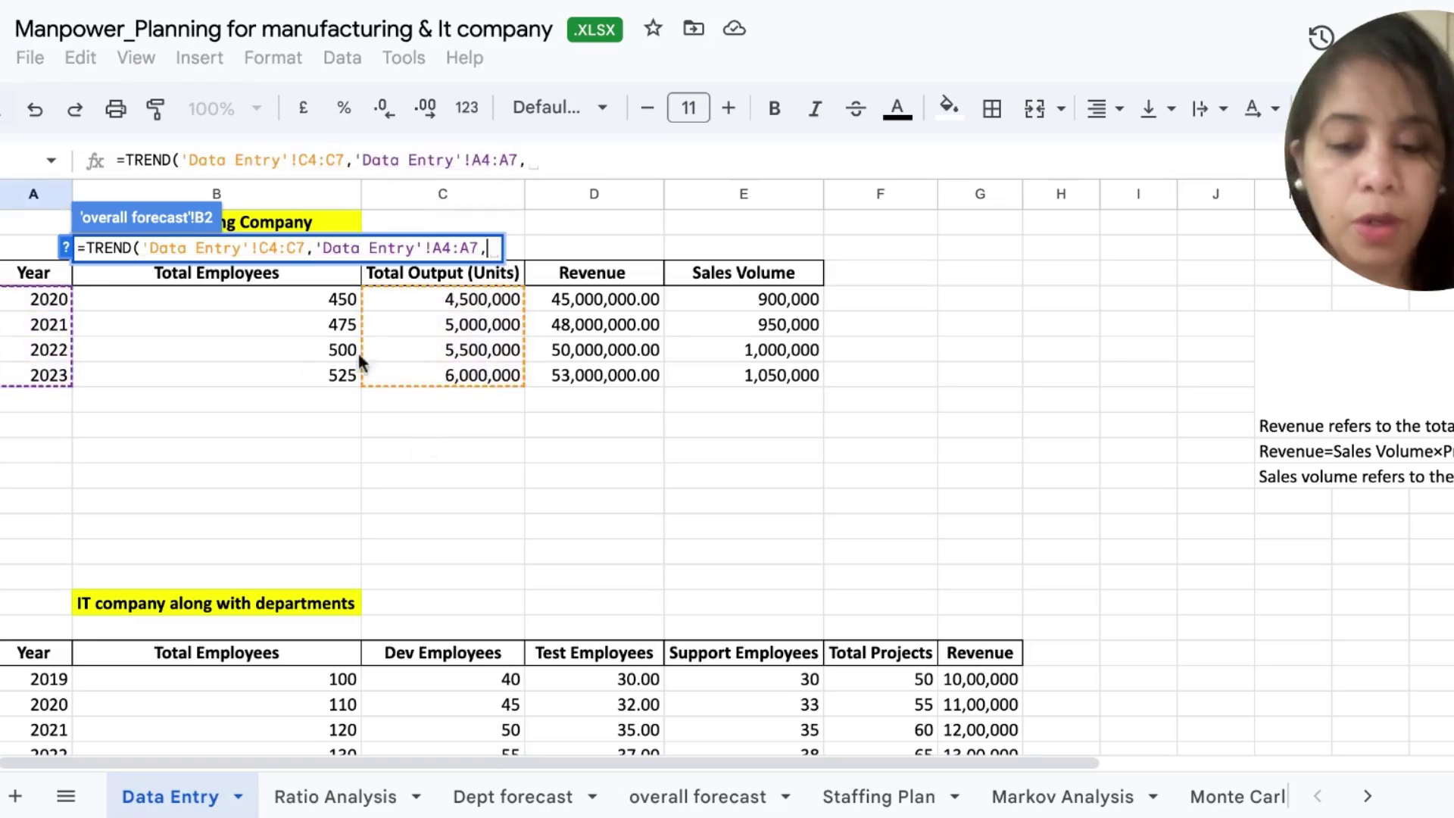
click(695, 793)
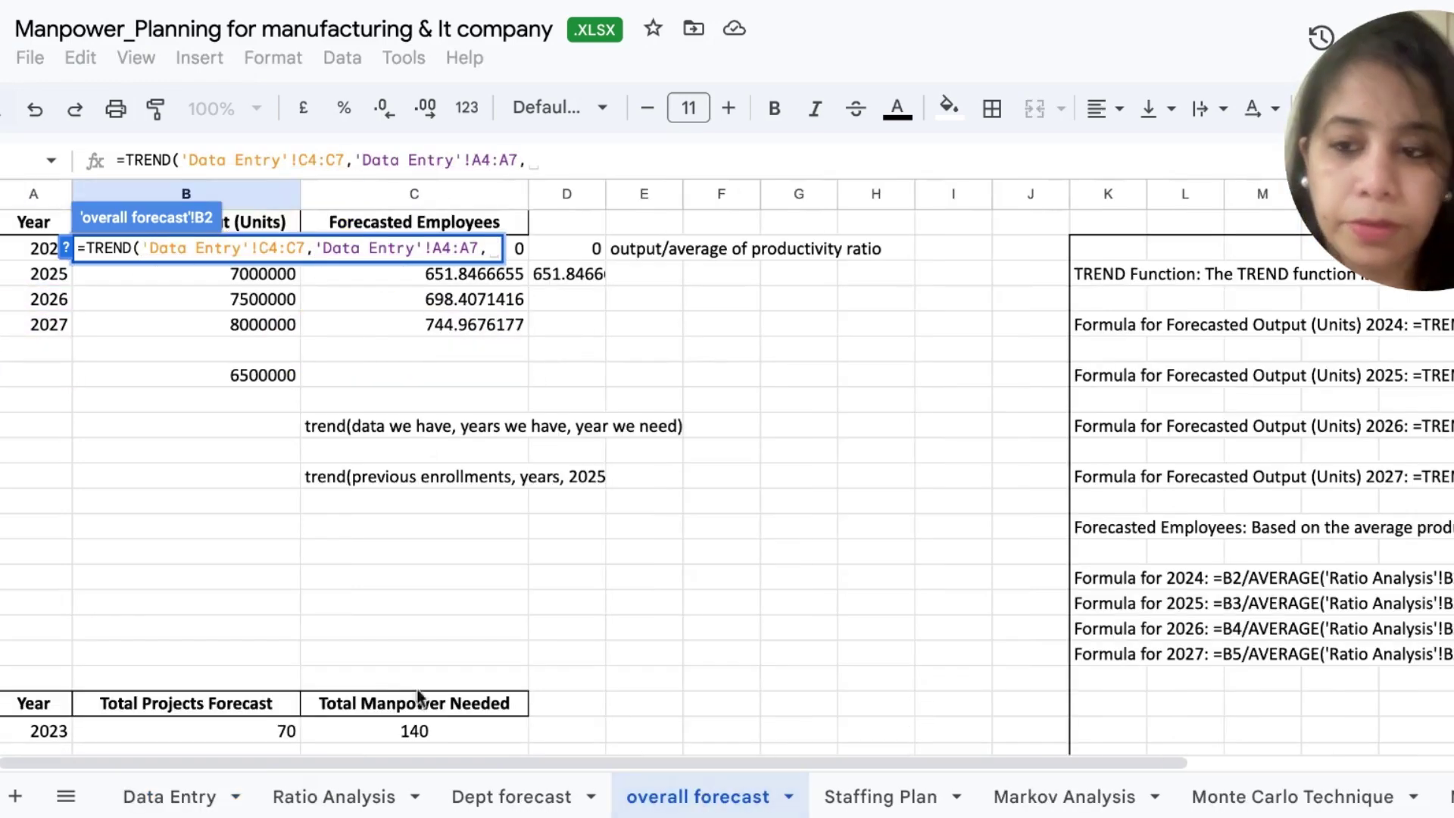
click(26, 258)
text())
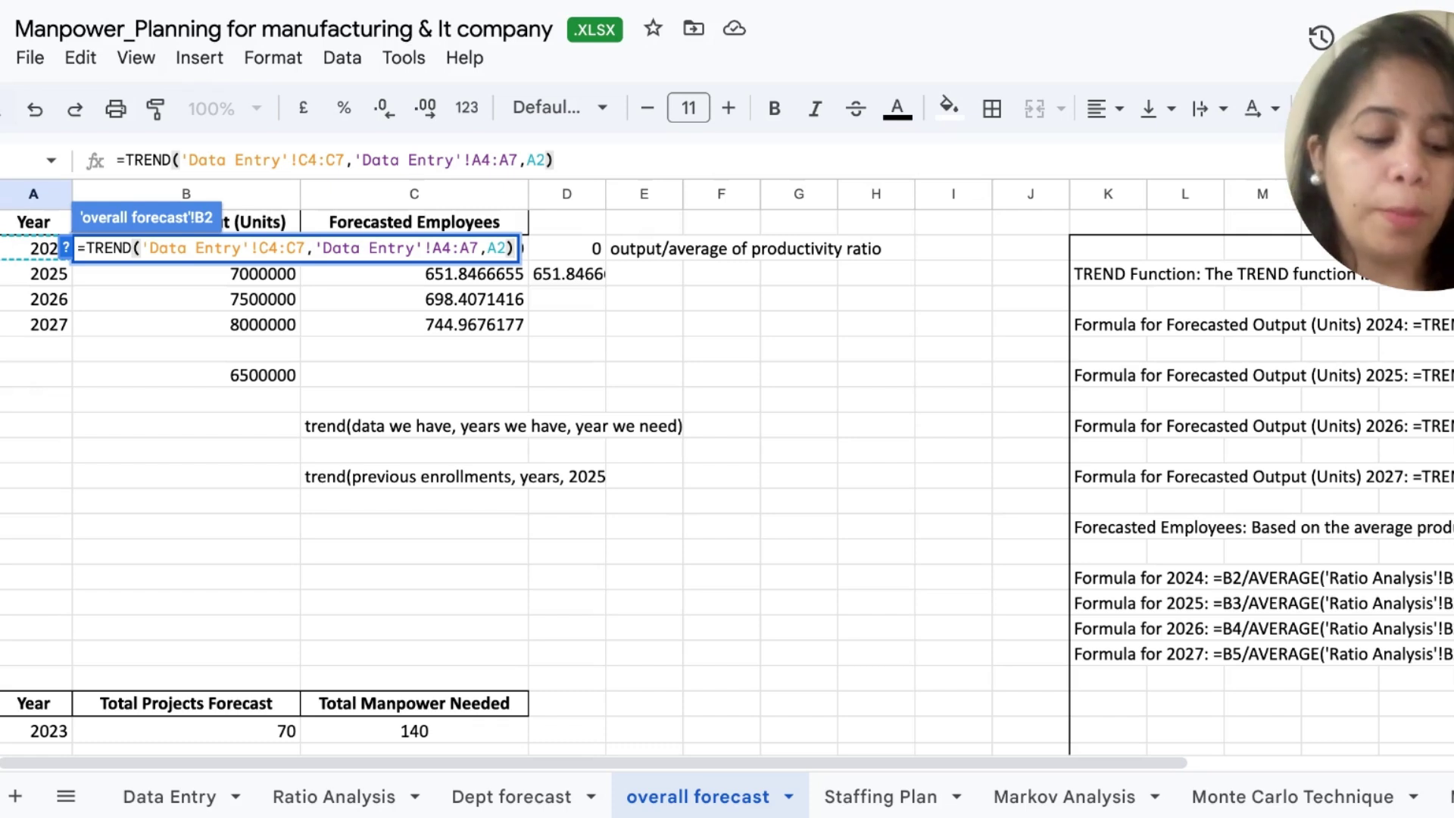
key(Return)
click(271, 255)
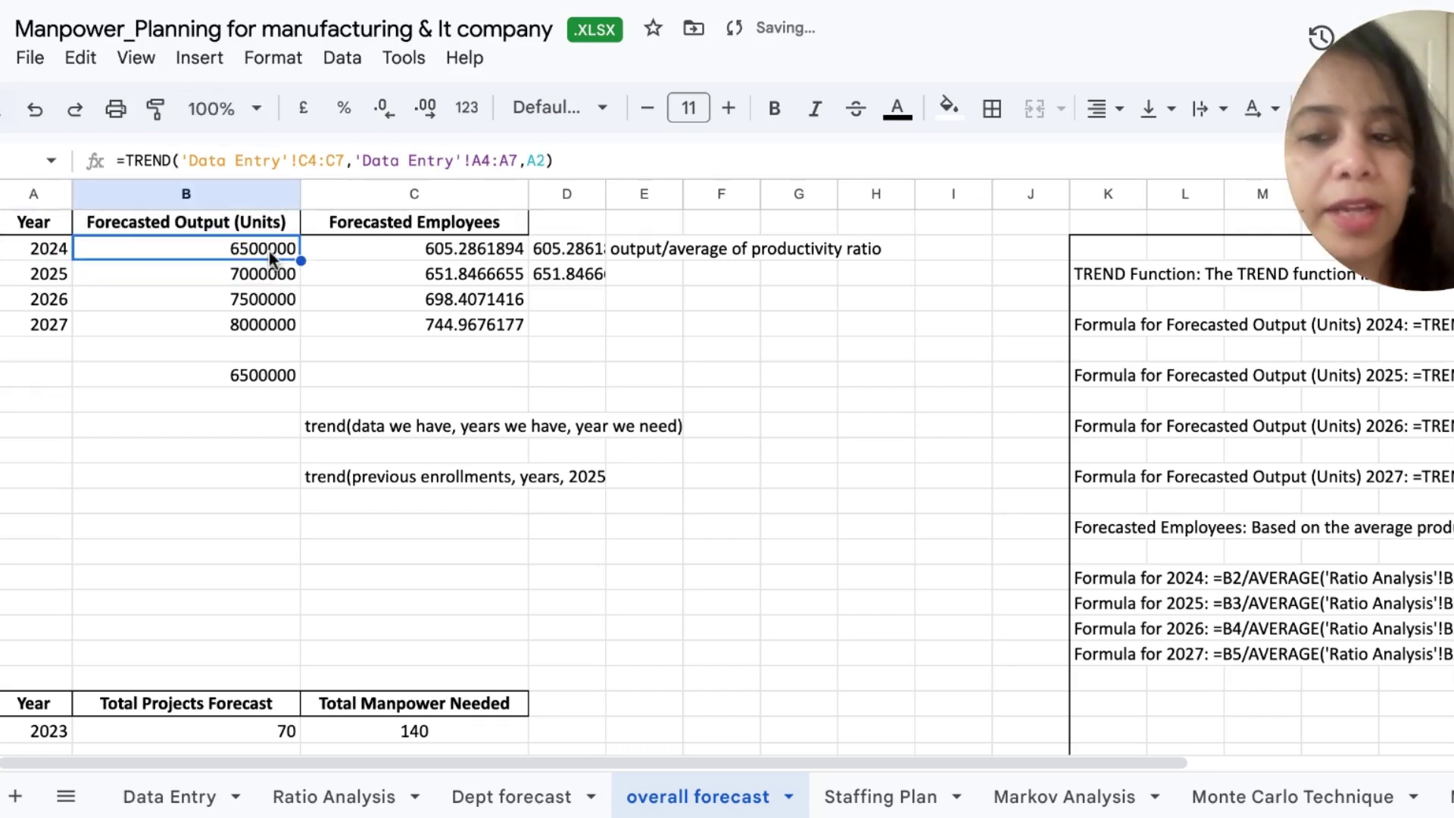
Step: Review the Forecasted Output values for 2024 to 2027 and the separate TREND formula in B7
click(185, 307)
drag(211, 249, 217, 344)
click(235, 376)
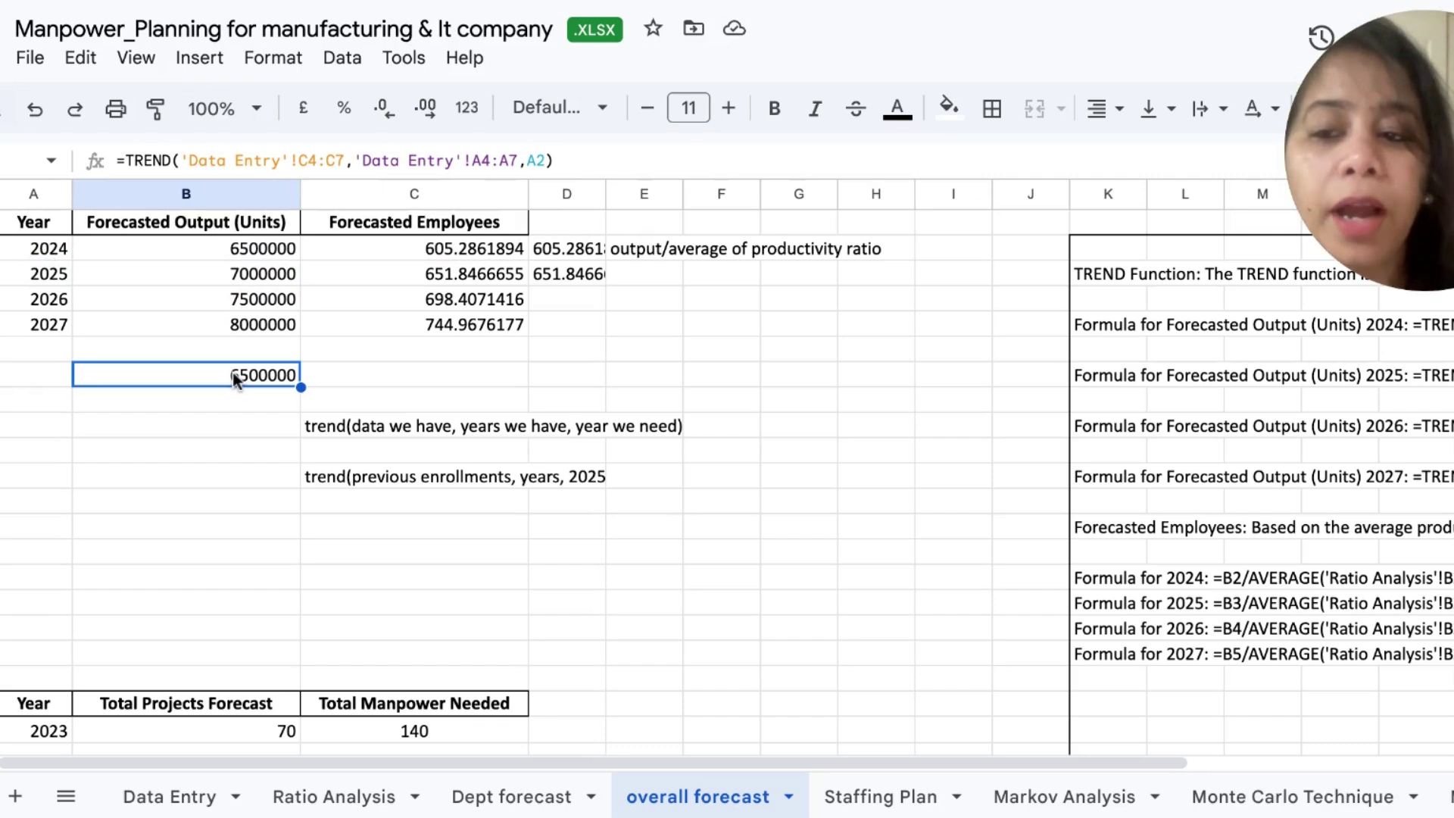
drag(255, 254, 254, 324)
click(272, 254)
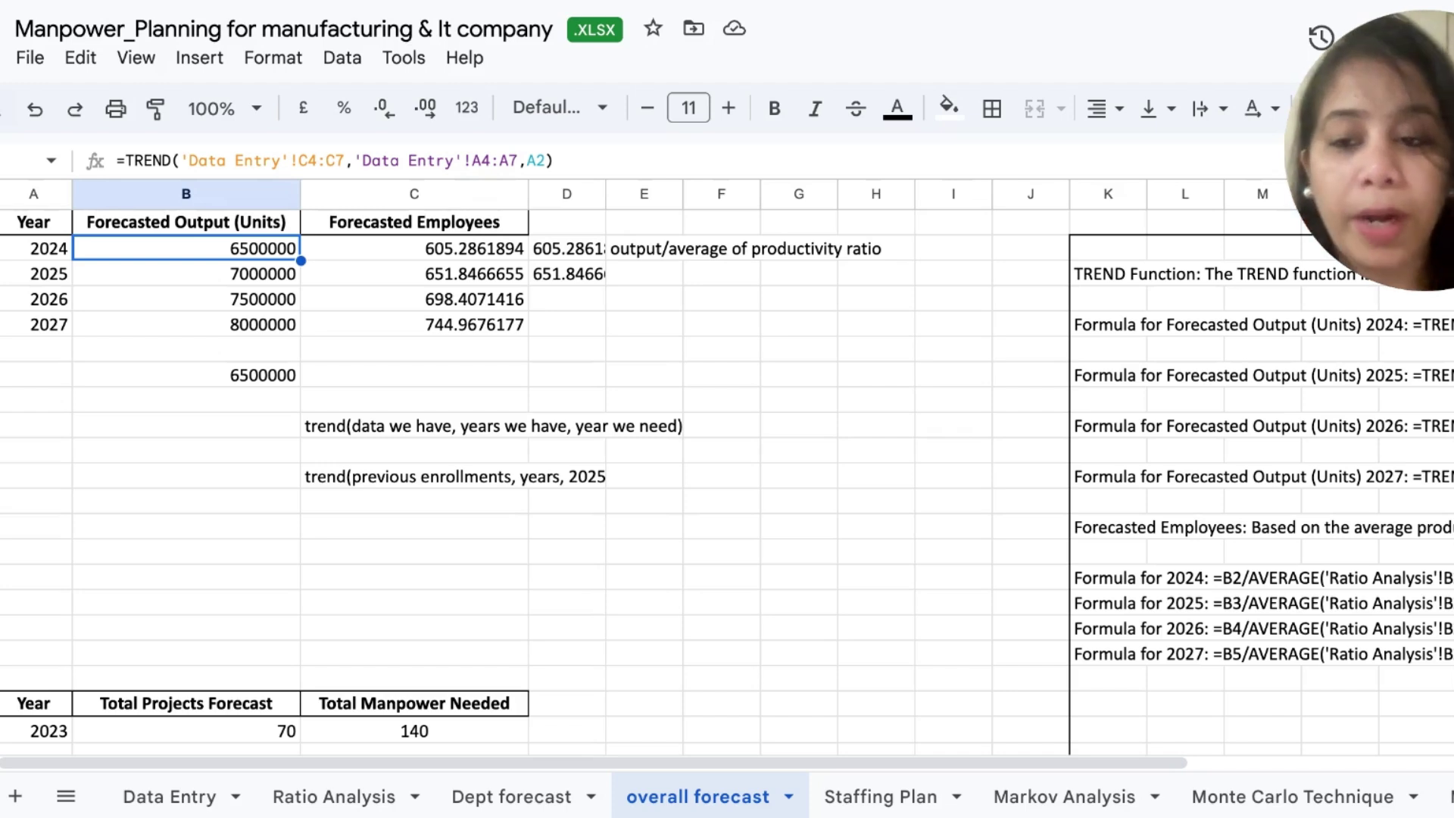
Step: Trace the 2024 Forecasted Employees formula to the 2020 to 2023 Productivity Ratio values on the Ratio Analysis sheet
key(Right)
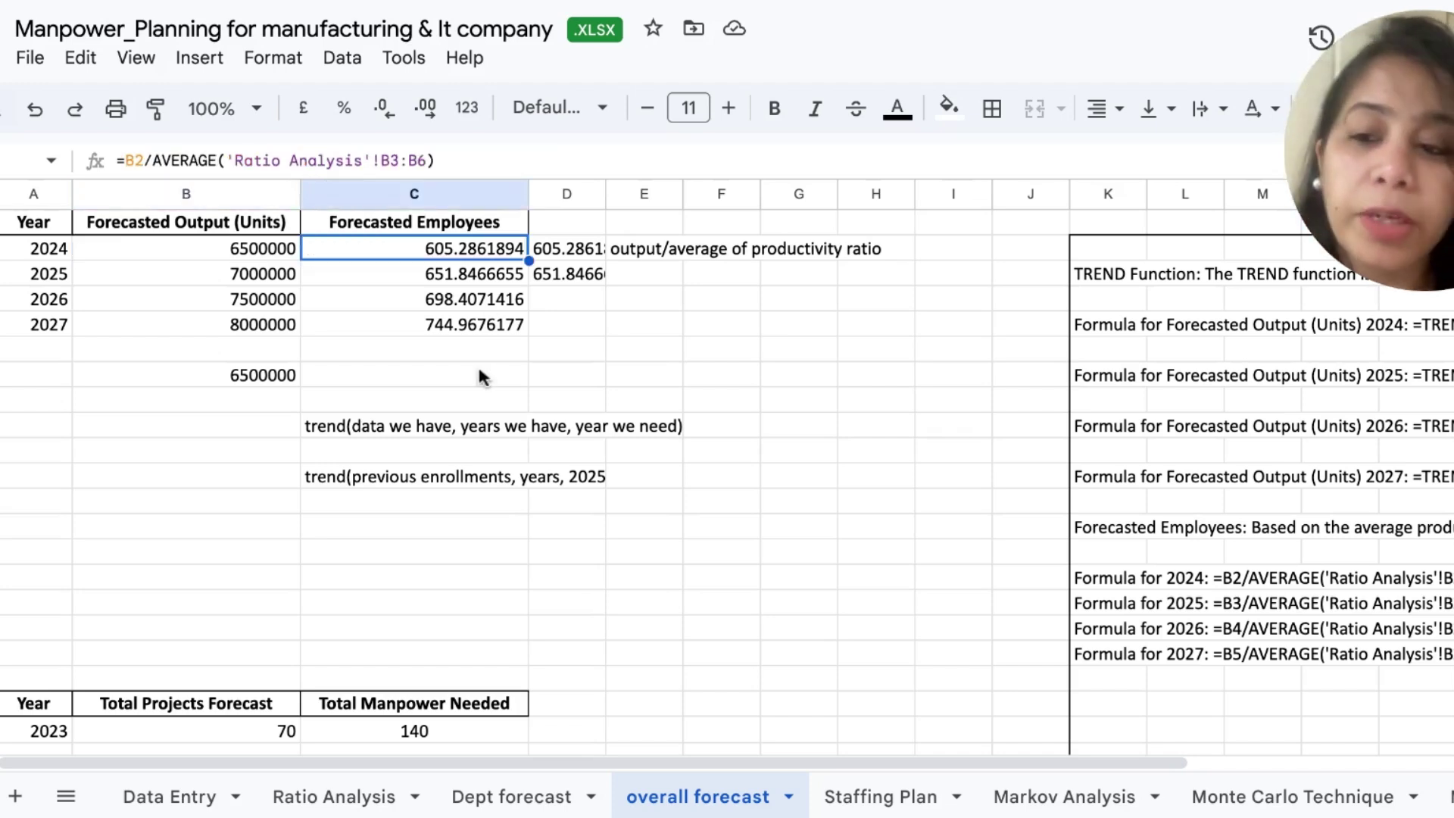
click(282, 257)
click(436, 254)
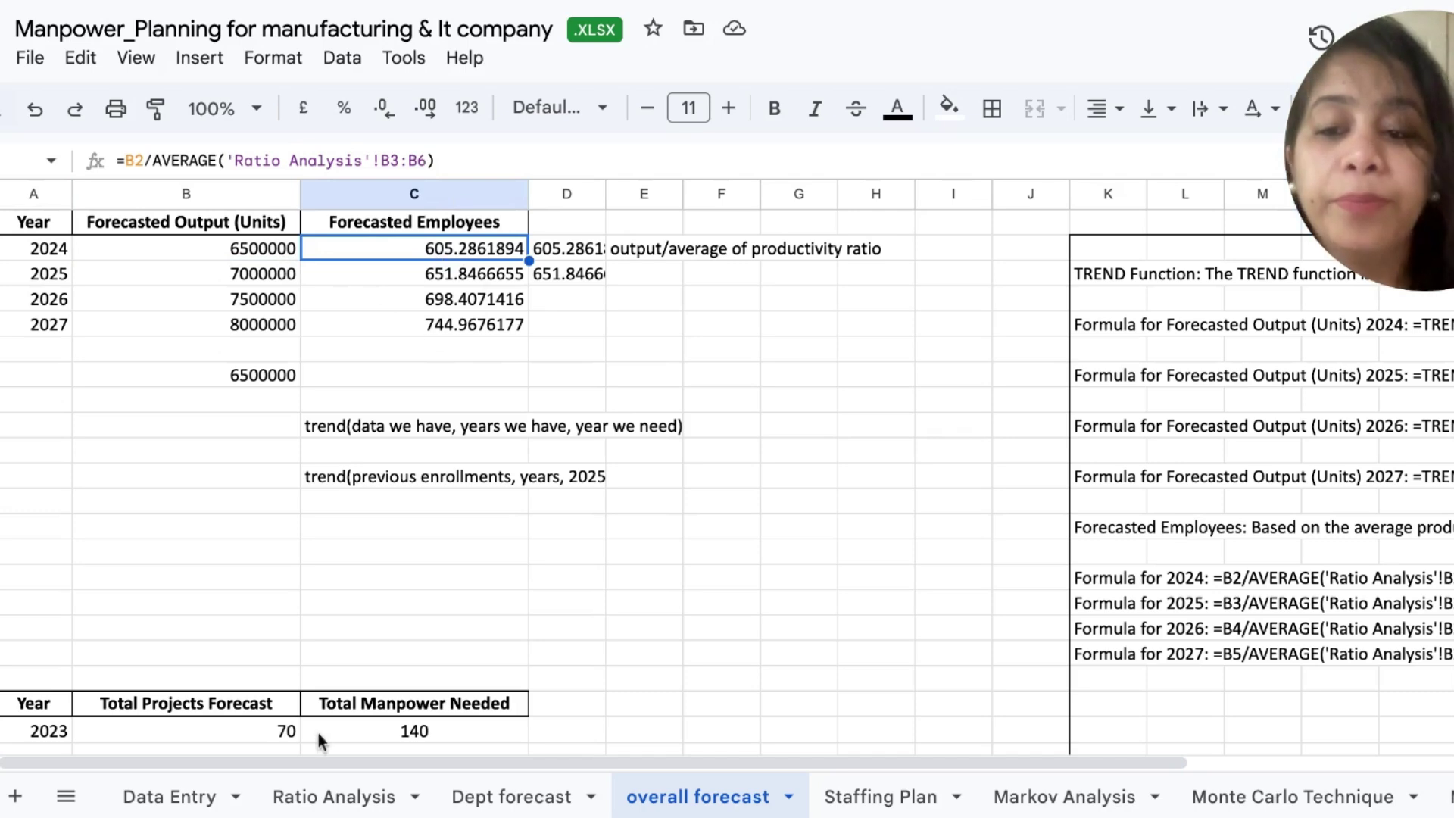
click(334, 801)
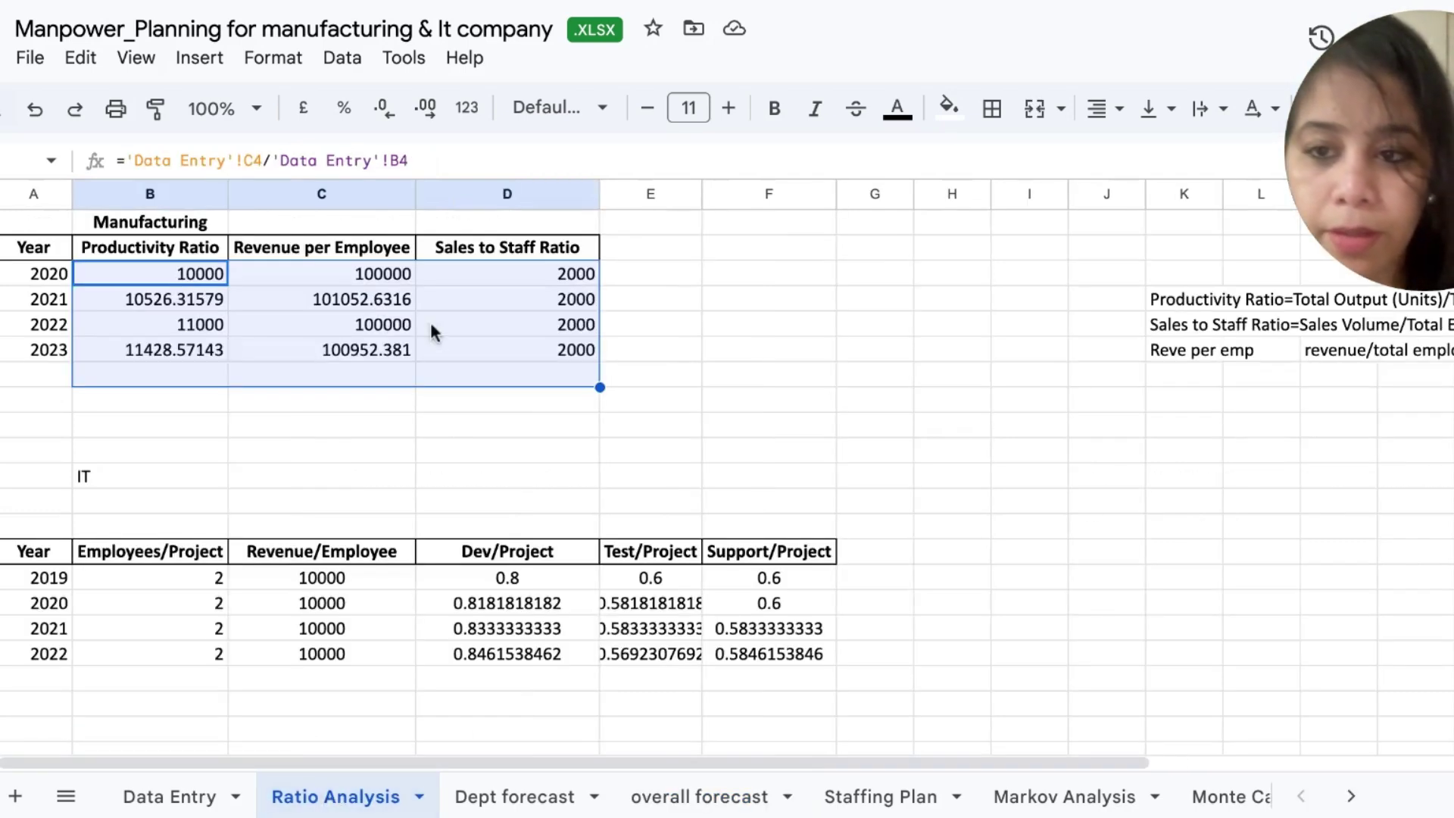
click(162, 281)
drag(162, 282, 168, 355)
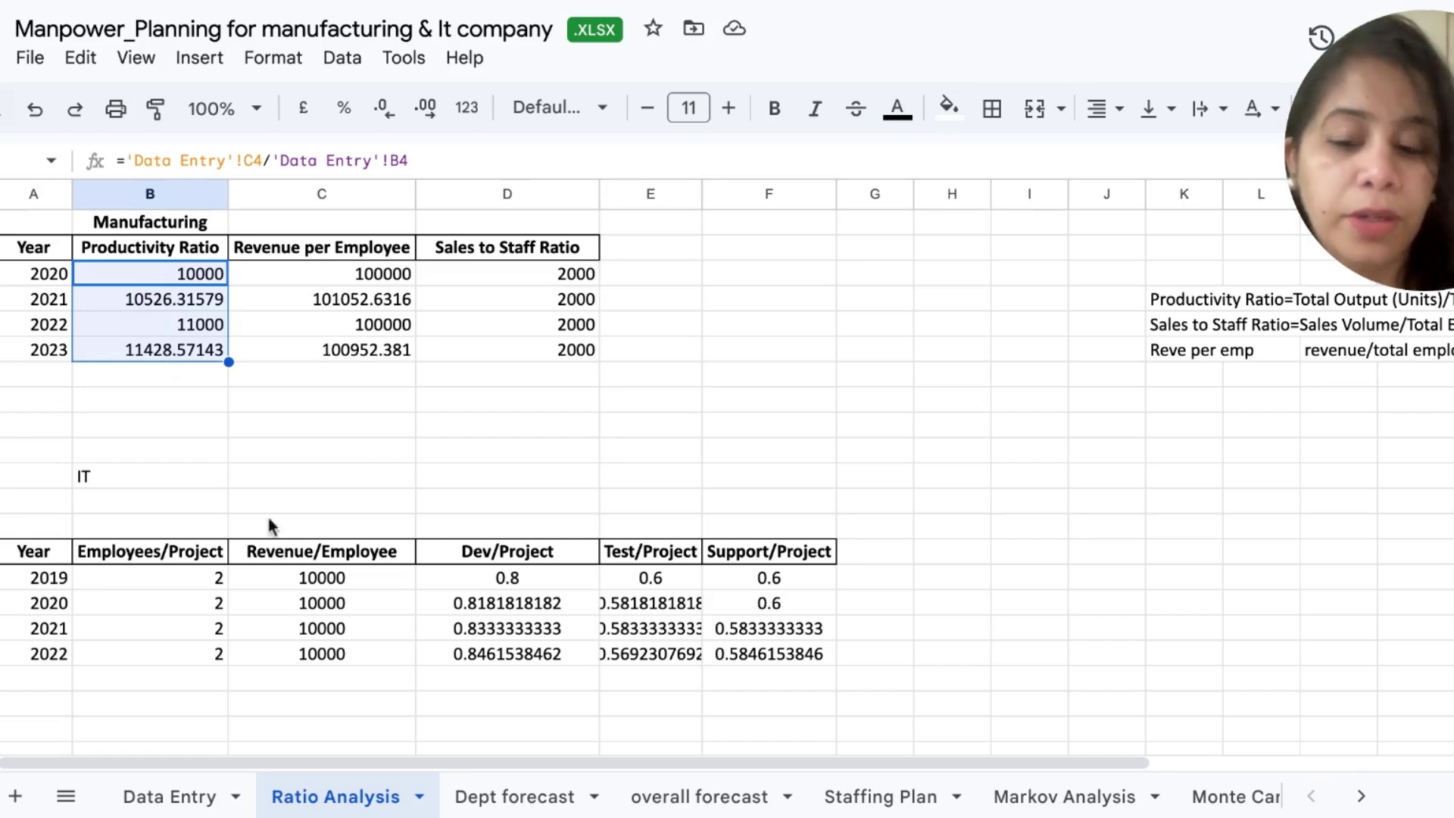
Step: Re-enter the 2024 Forecasted Employees formula on the overall forecast sheet as =B2/AVERAGE('Ratio Analysis'!B3:B6)
click(757, 801)
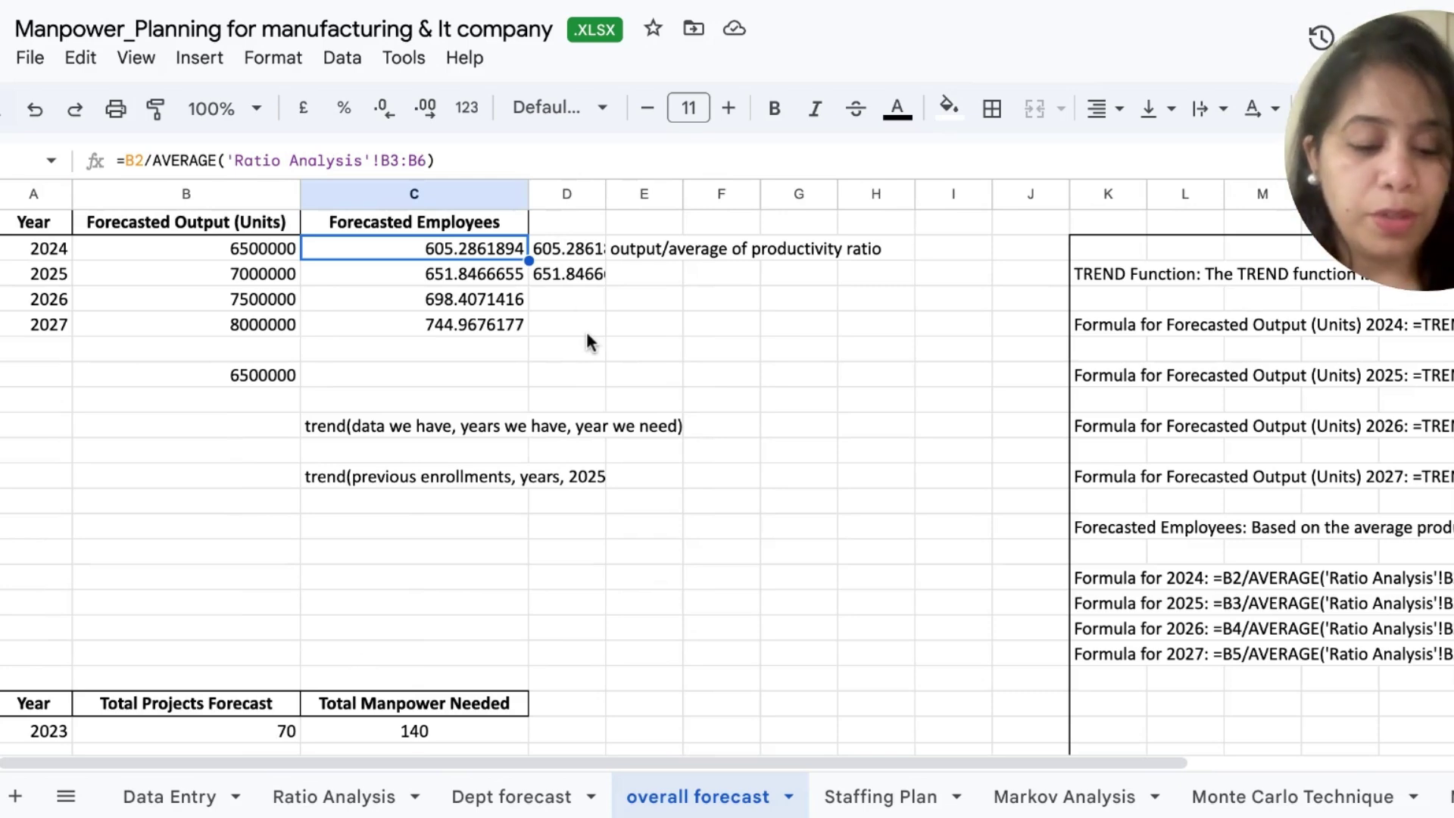
text(=)
click(255, 250)
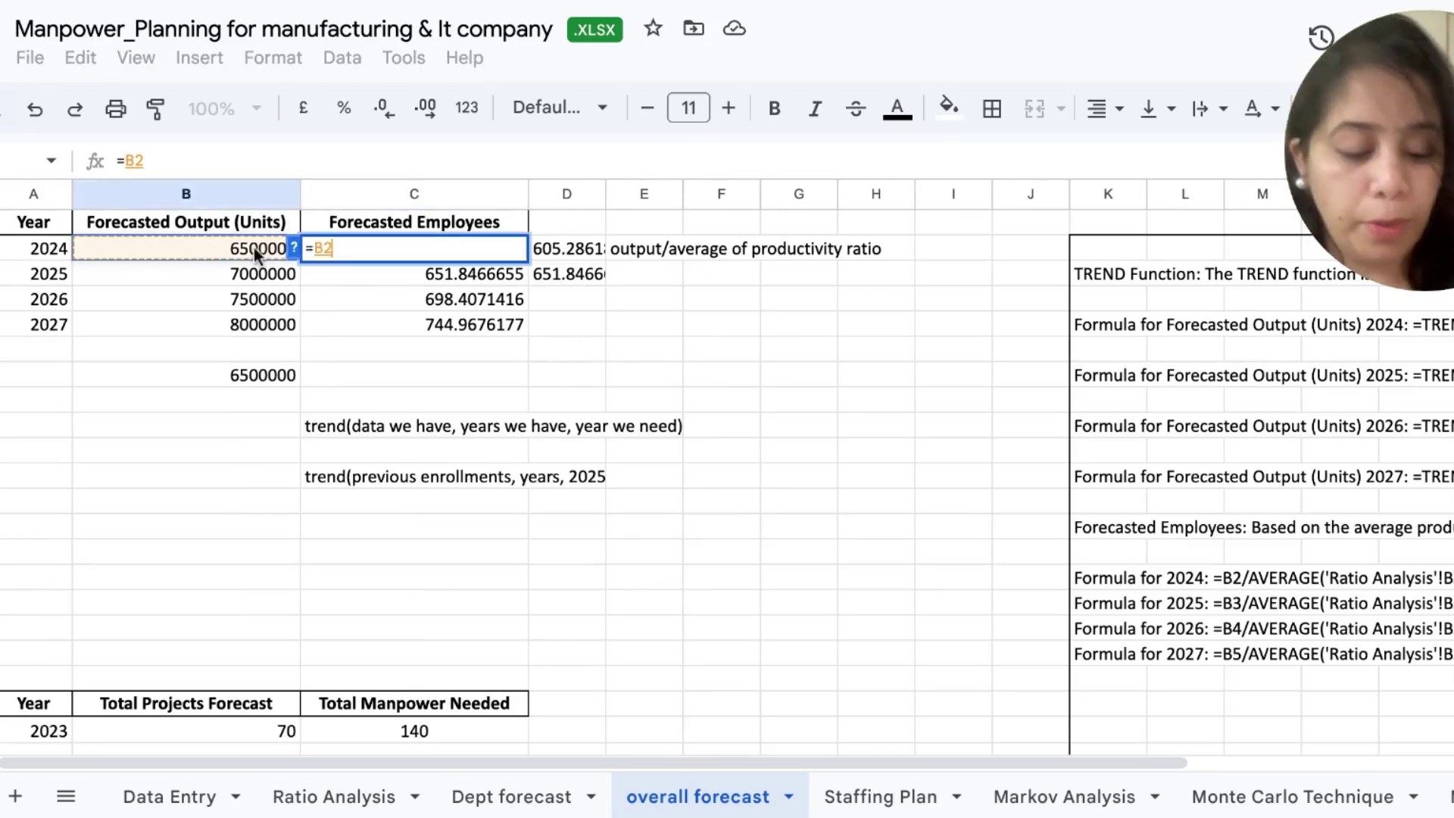
text(/AVERAGE()
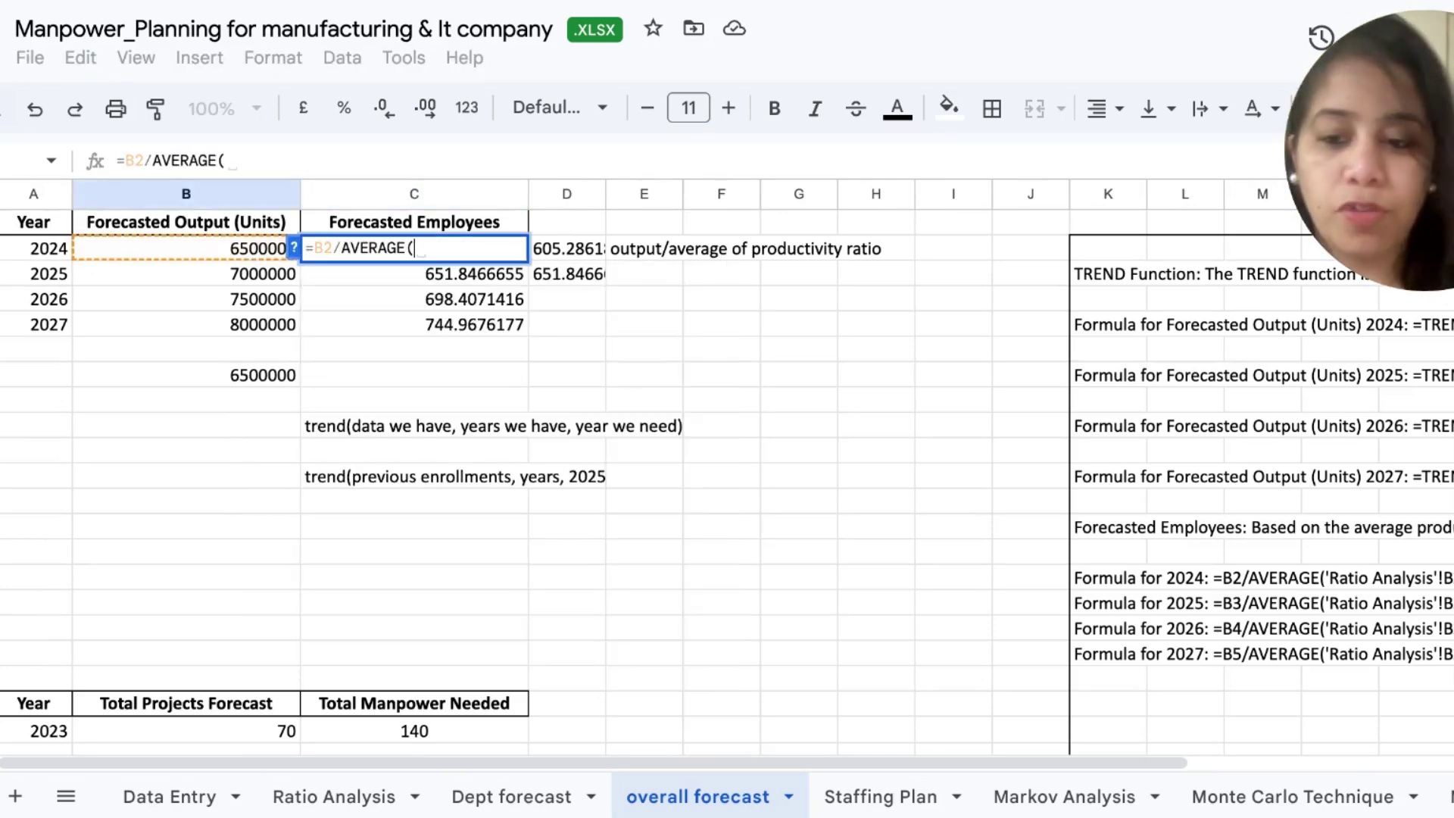
click(336, 795)
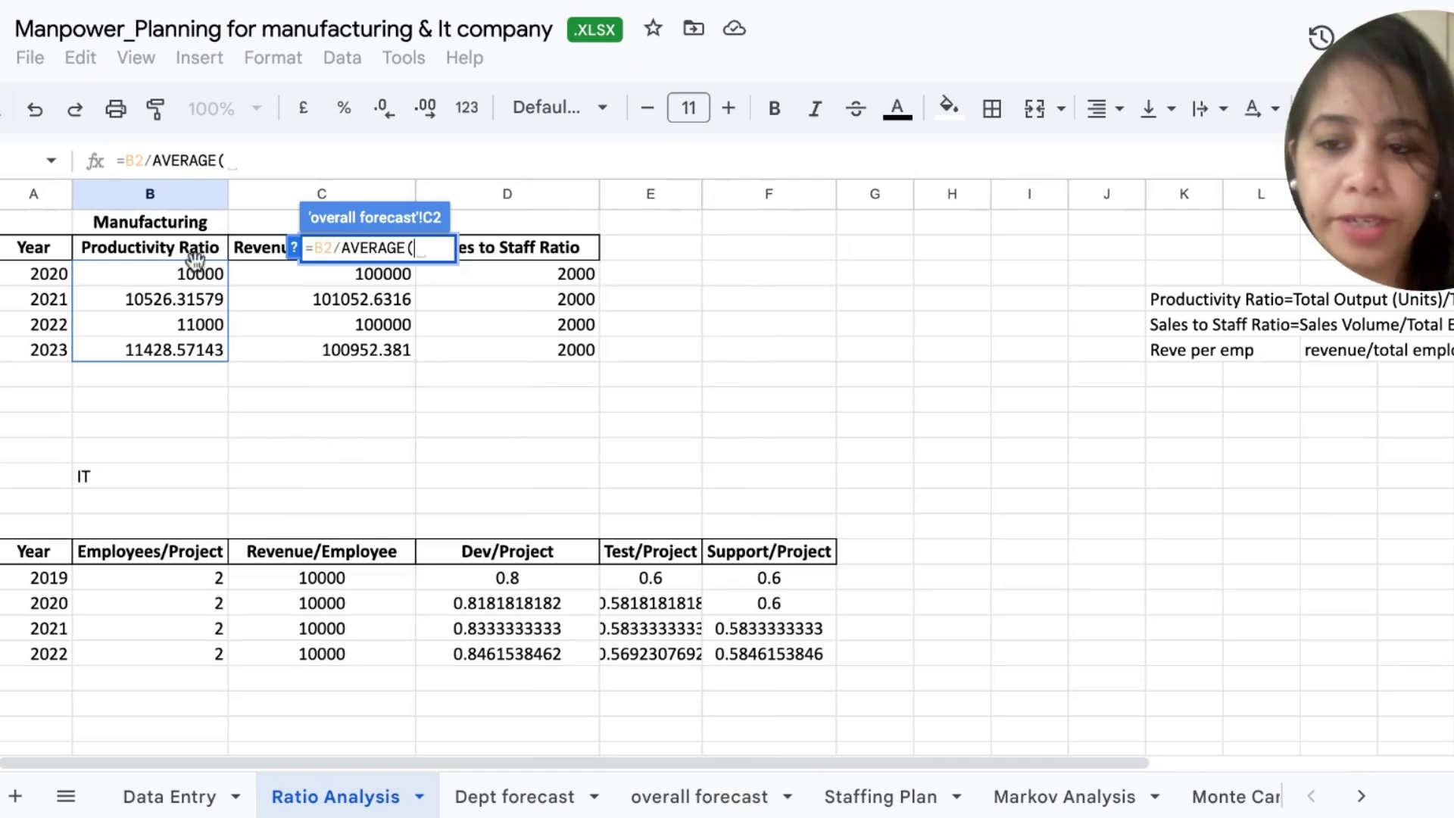
drag(195, 269, 194, 344)
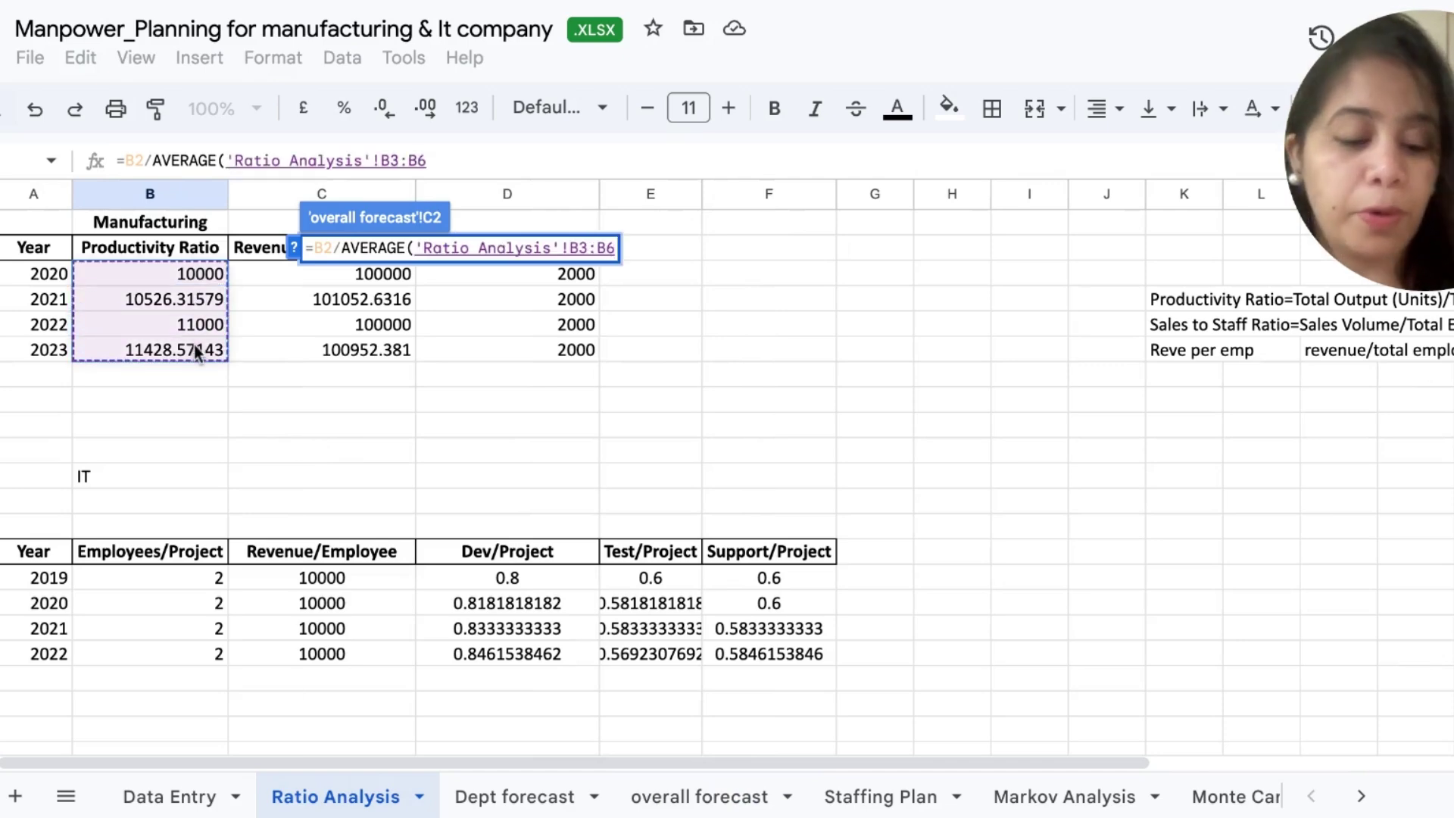
text())
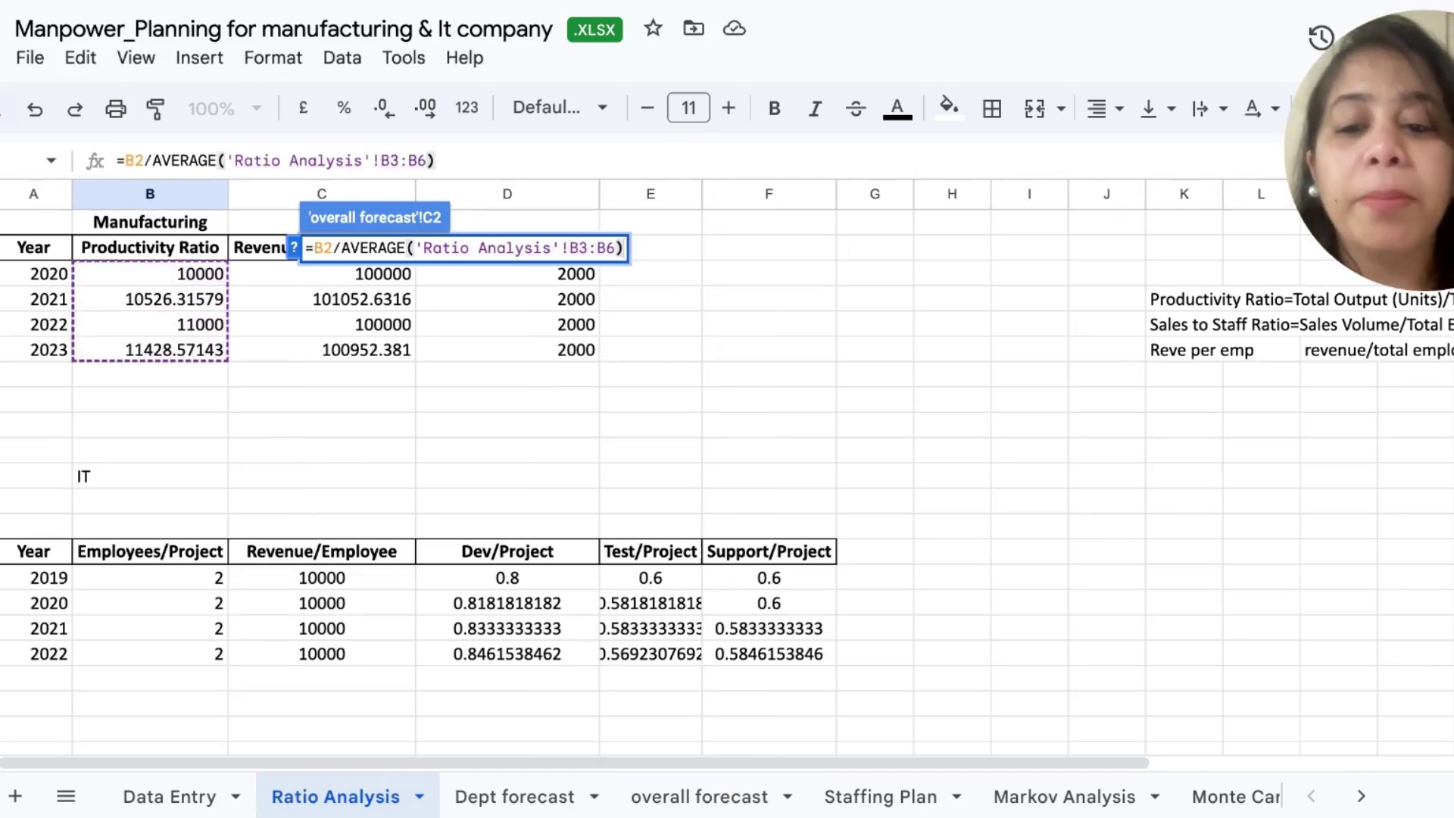
key(Return)
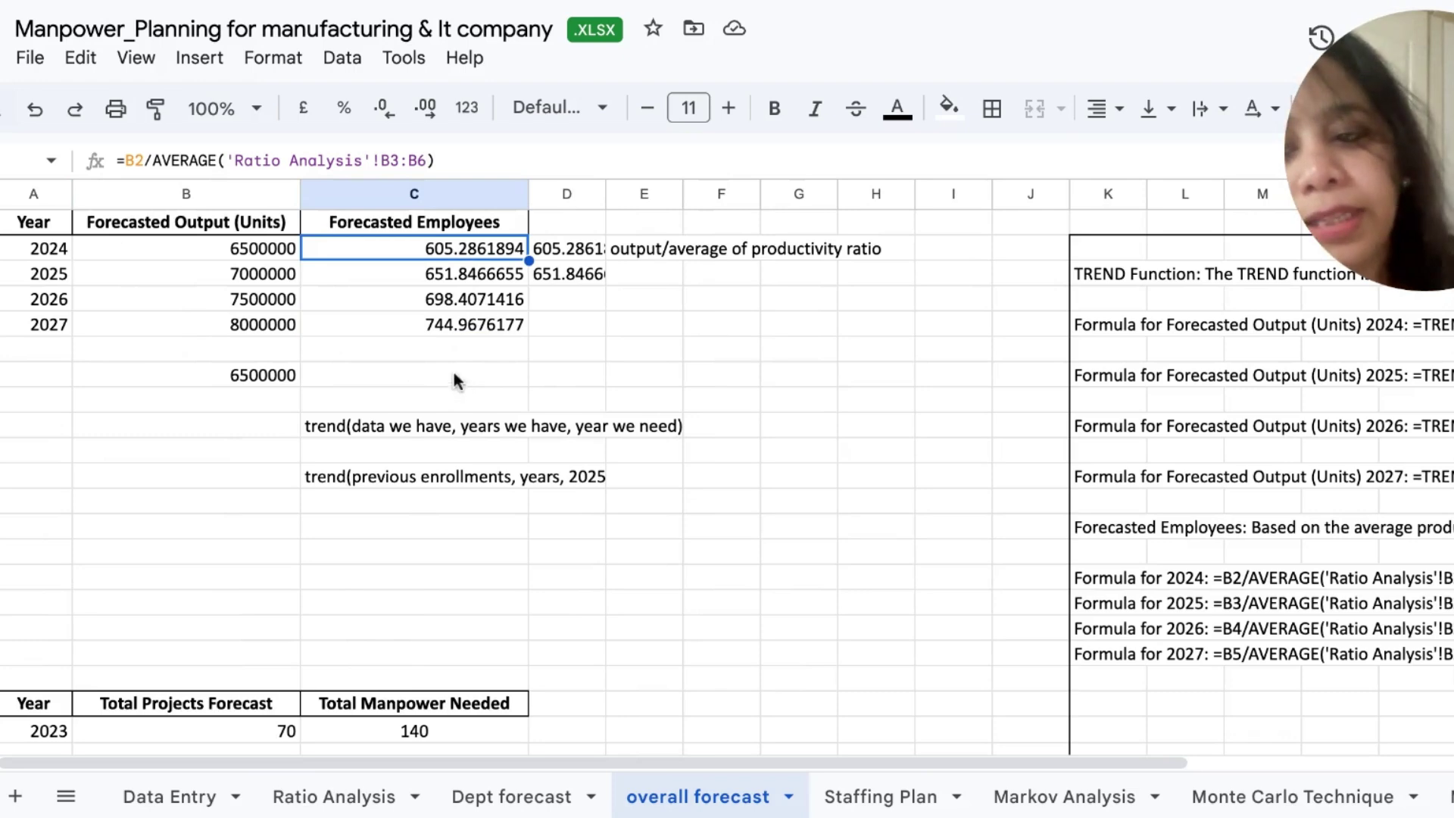
Step: Review the 2024 to 2027 years with their Forecasted Output and Forecasted Employees on the overall forecast sheet
click(50, 250)
click(50, 274)
click(50, 299)
click(52, 324)
drag(262, 247, 265, 331)
drag(474, 260, 483, 327)
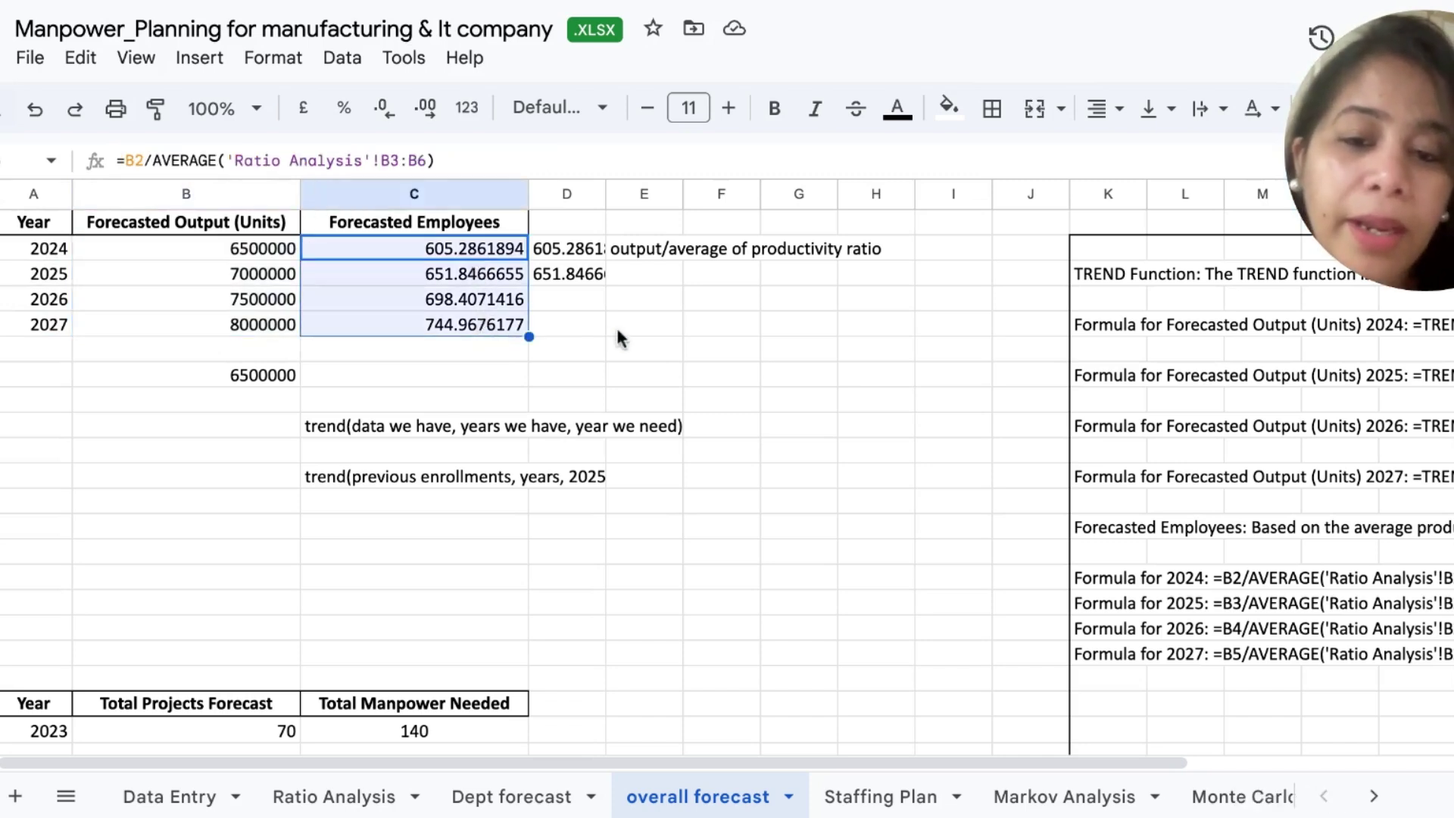
click(617, 331)
Step: Compare the 2024 forecasted output and employees with the manufacturing company's 2023 Total Employees on the Data Entry sheet
click(237, 257)
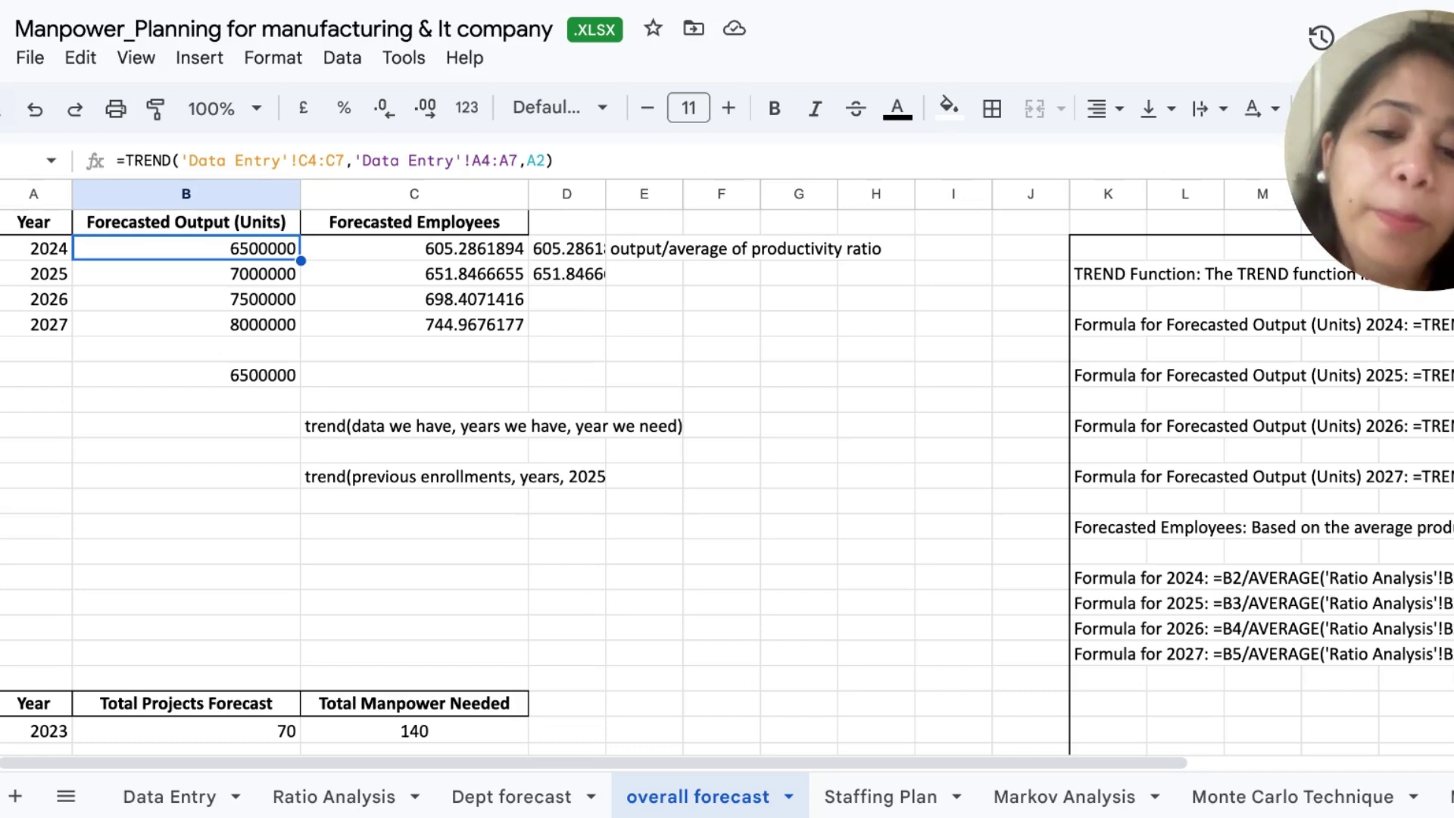
click(460, 251)
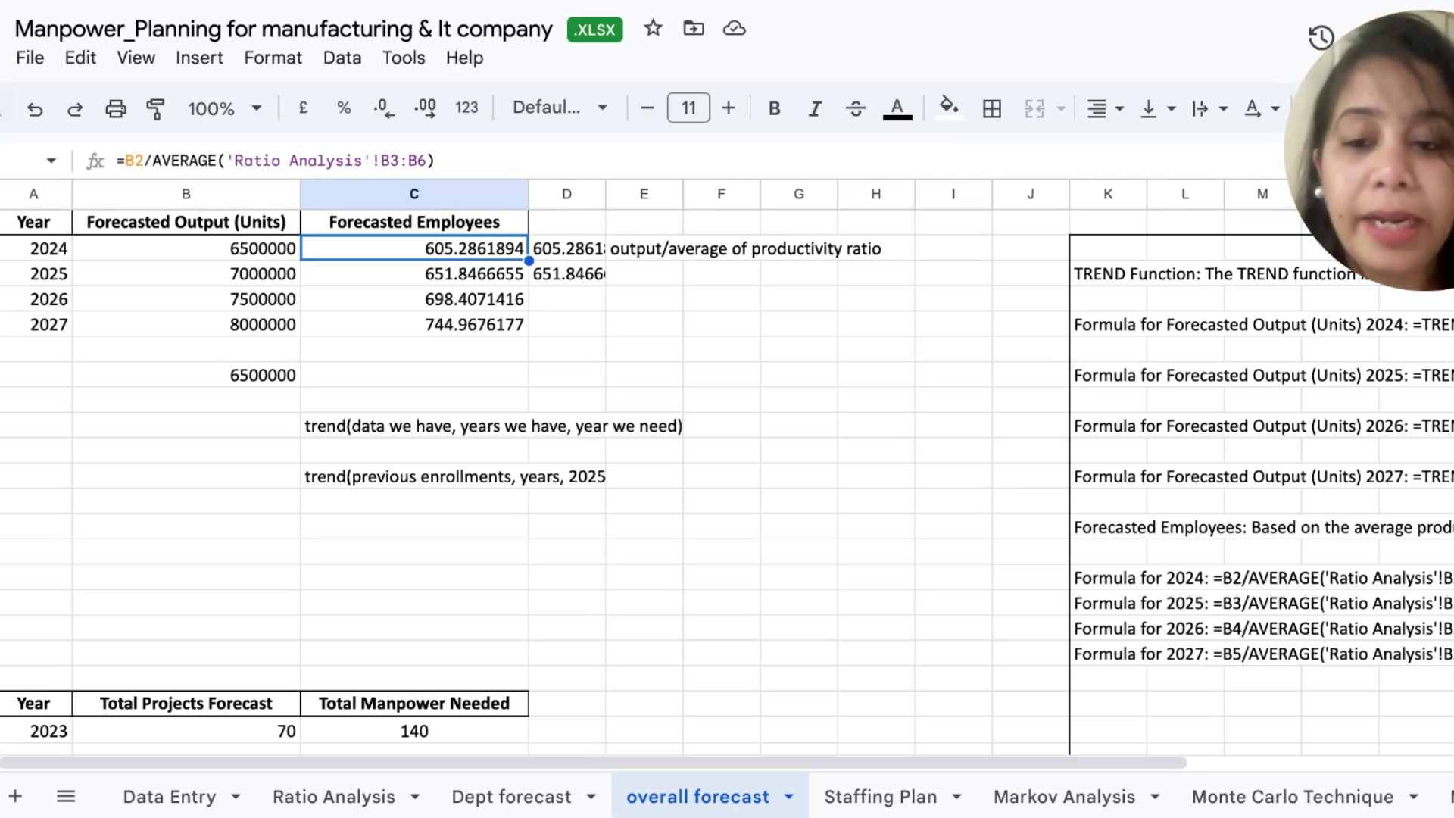
click(175, 795)
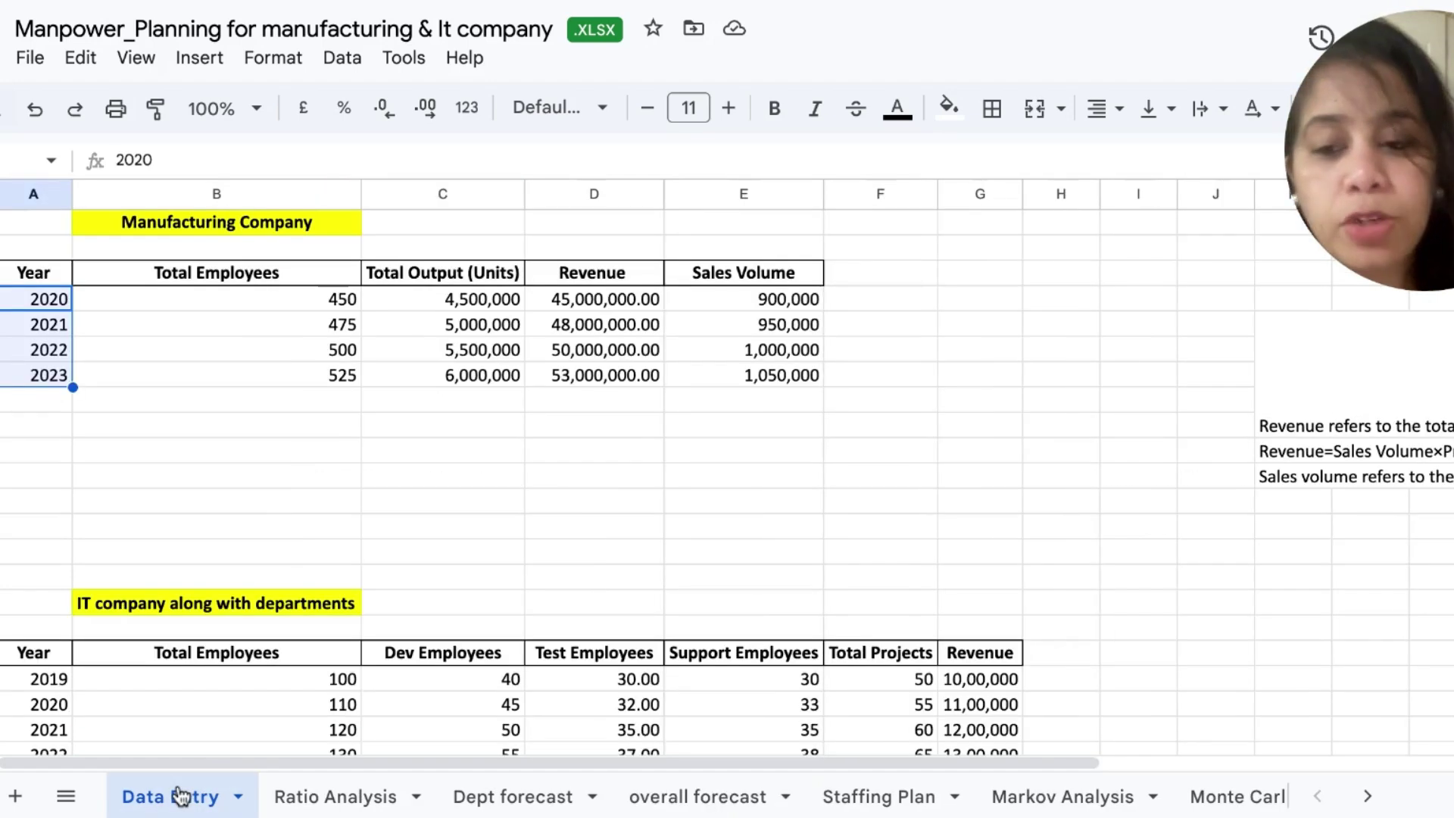
click(334, 376)
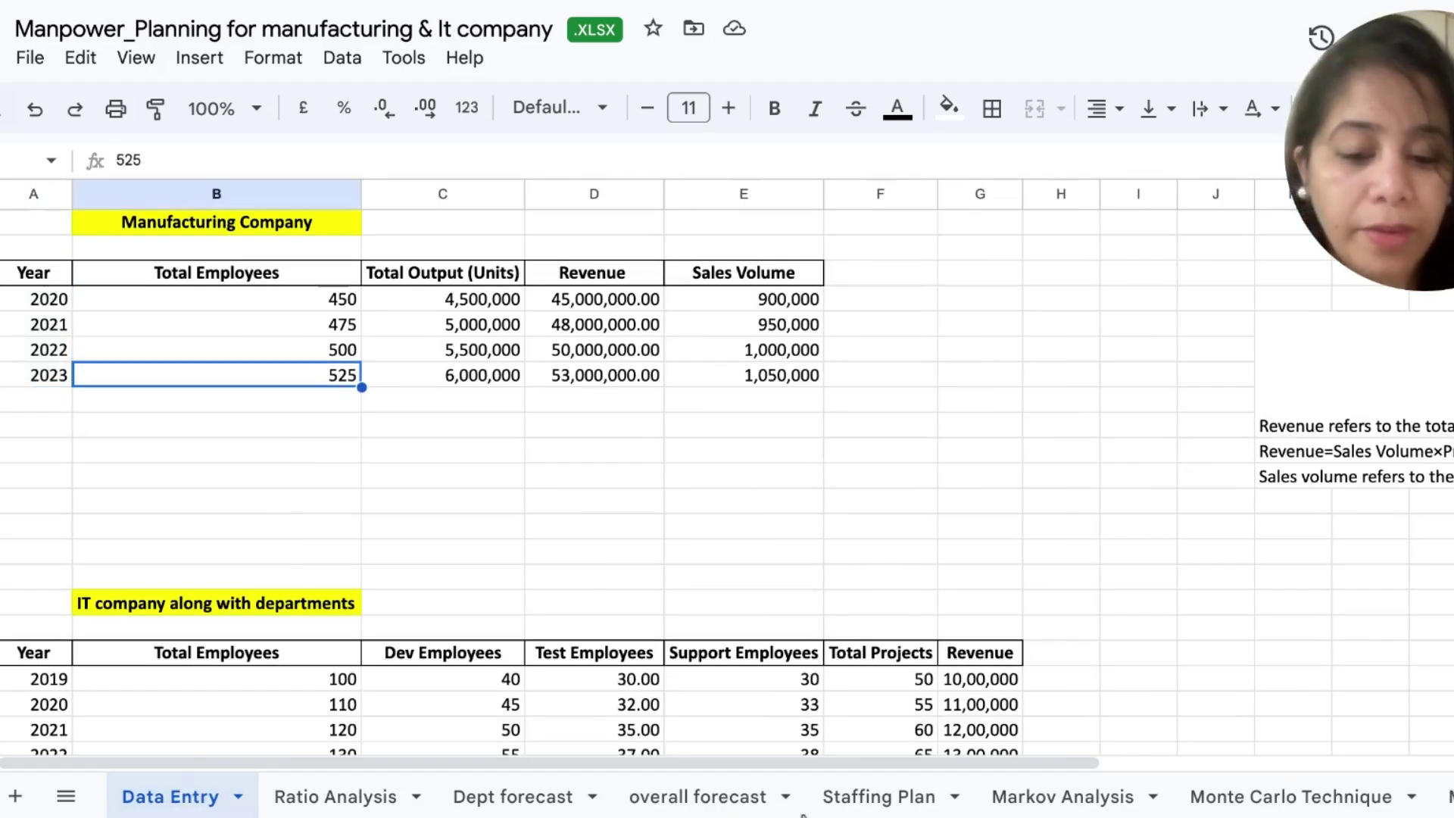
Step: Calculate the additional employees needed for 2024 in cell G7 of the overall forecast sheet with =605-525
click(694, 801)
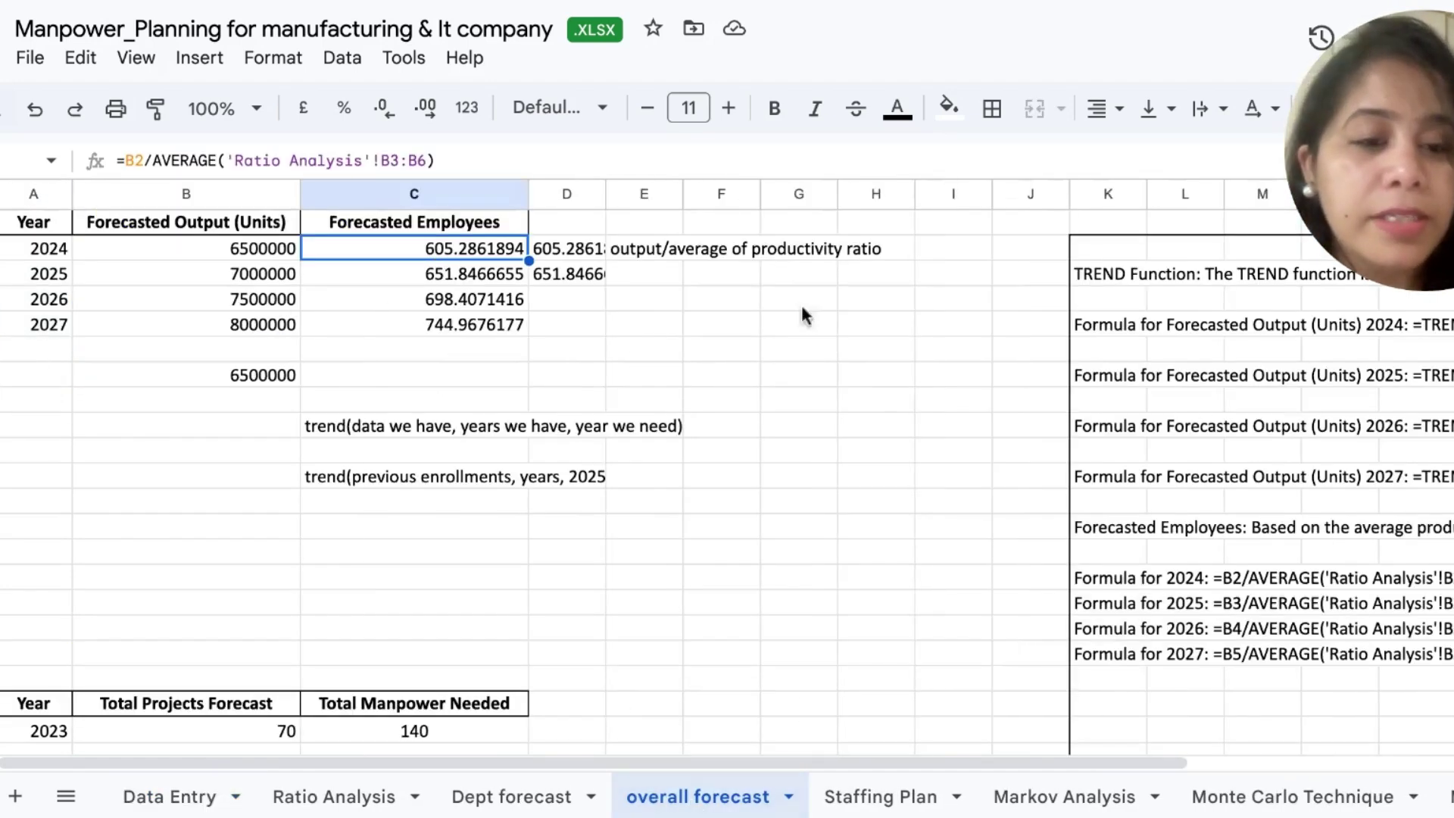
click(809, 379)
text(=60)
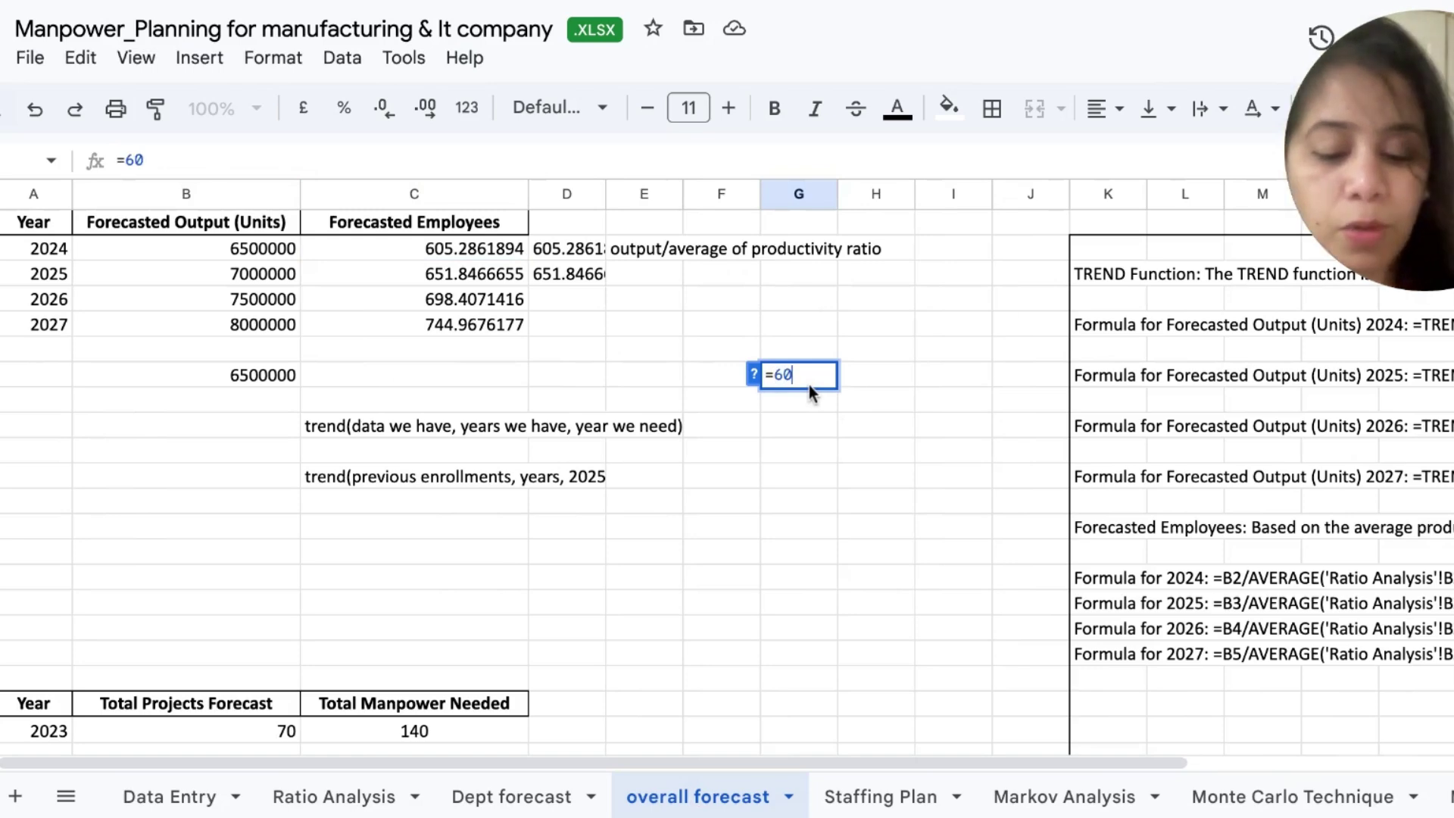
text(5-525)
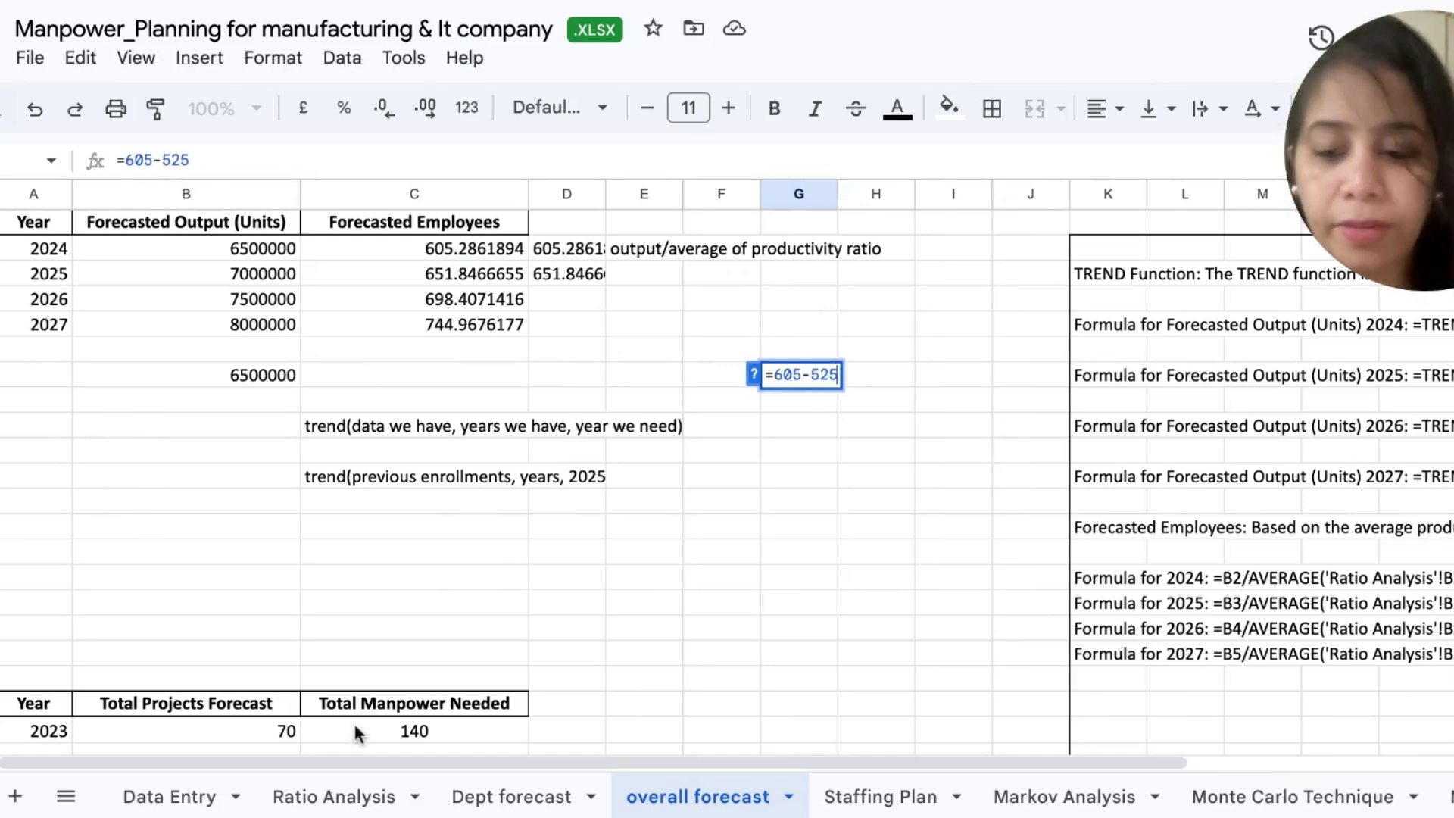
click(193, 802)
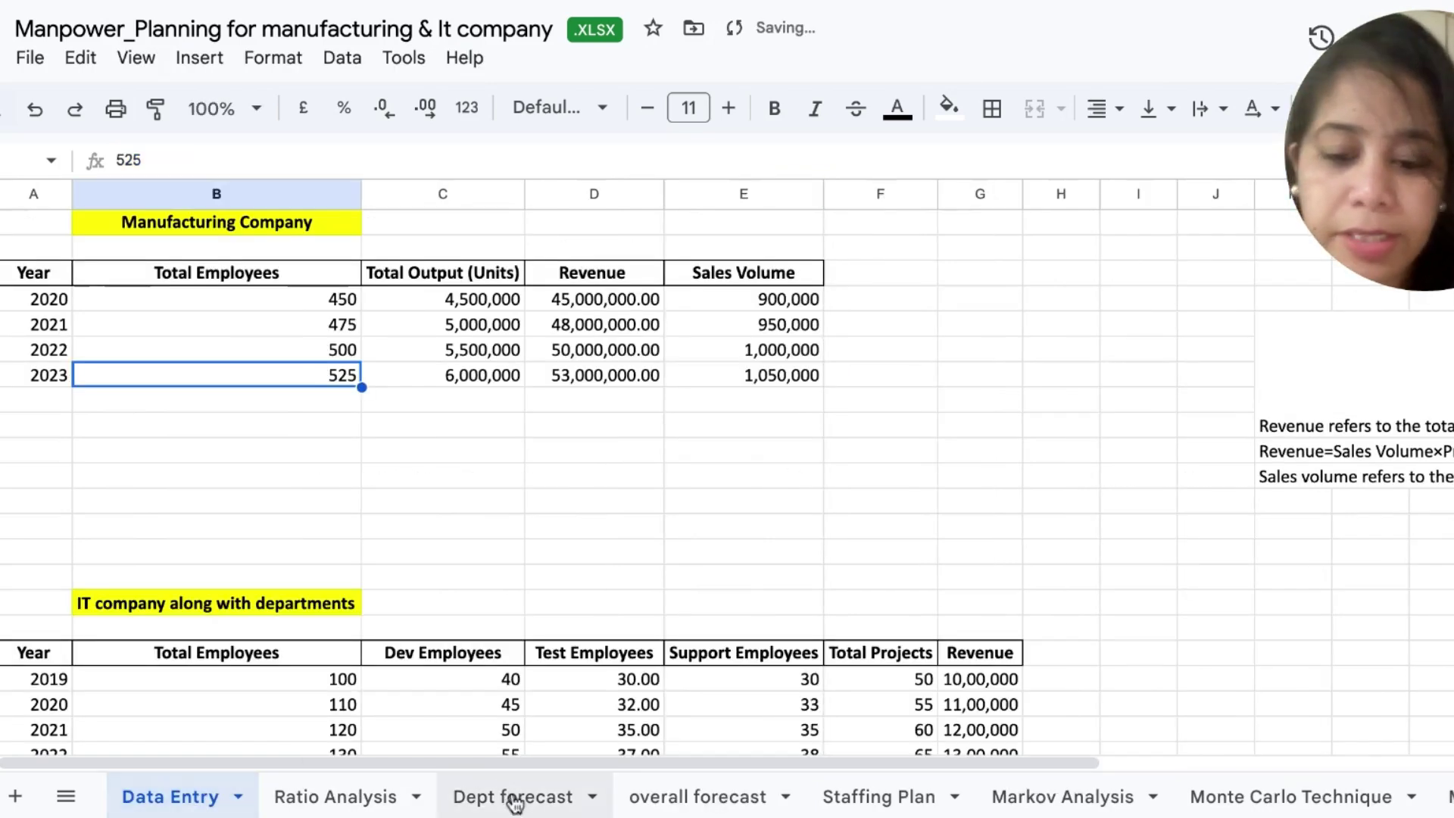
Step: Inspect the 2024 Additional Employees Needed formula on the Staffing Plan sheet
click(698, 796)
click(921, 798)
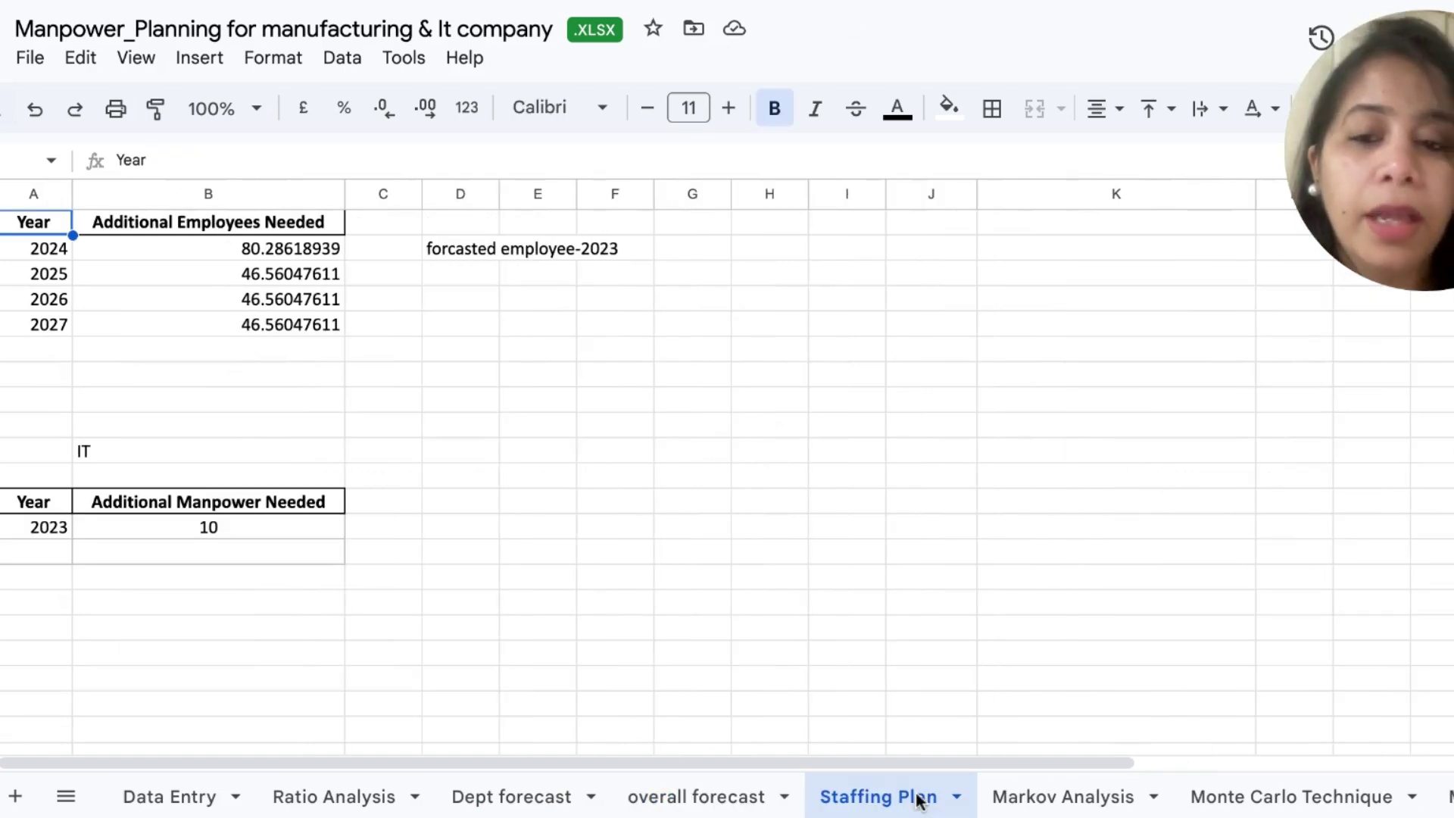
click(293, 251)
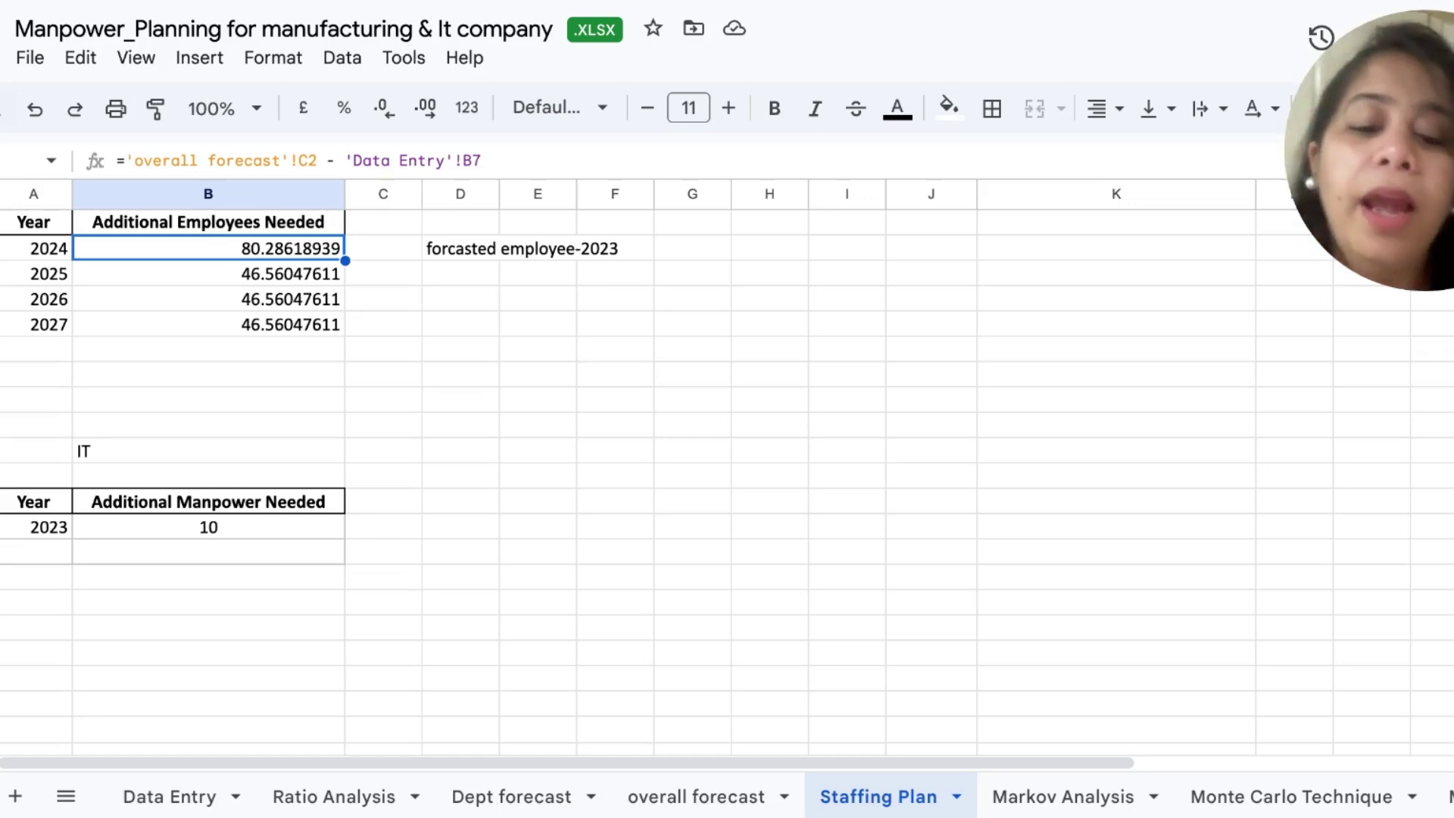
Step: Review the overall forecast sheet, and the Revenue per Employee and Sales to Staff Ratio columns on the Ratio Analysis sheet
click(645, 798)
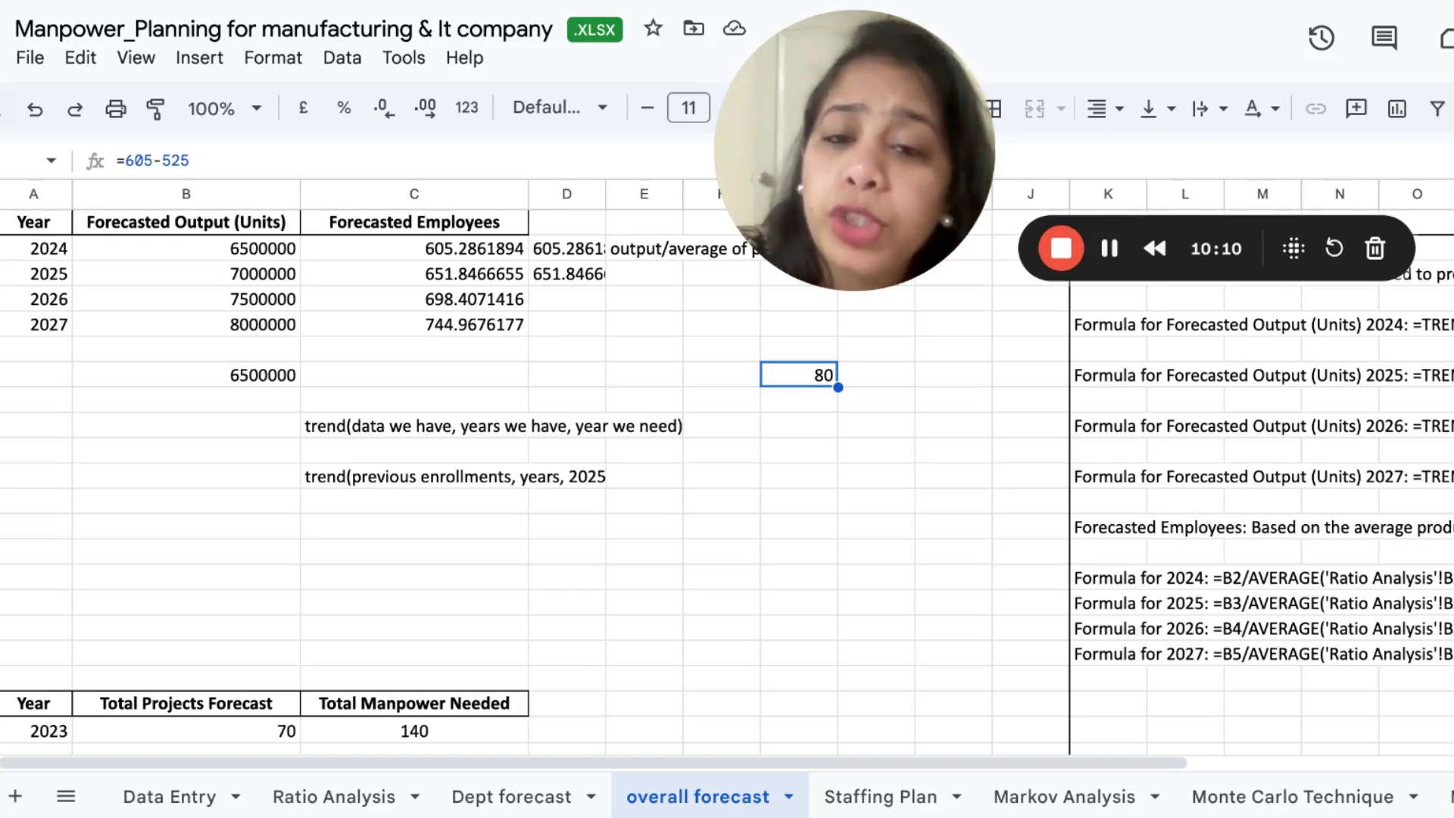
click(326, 796)
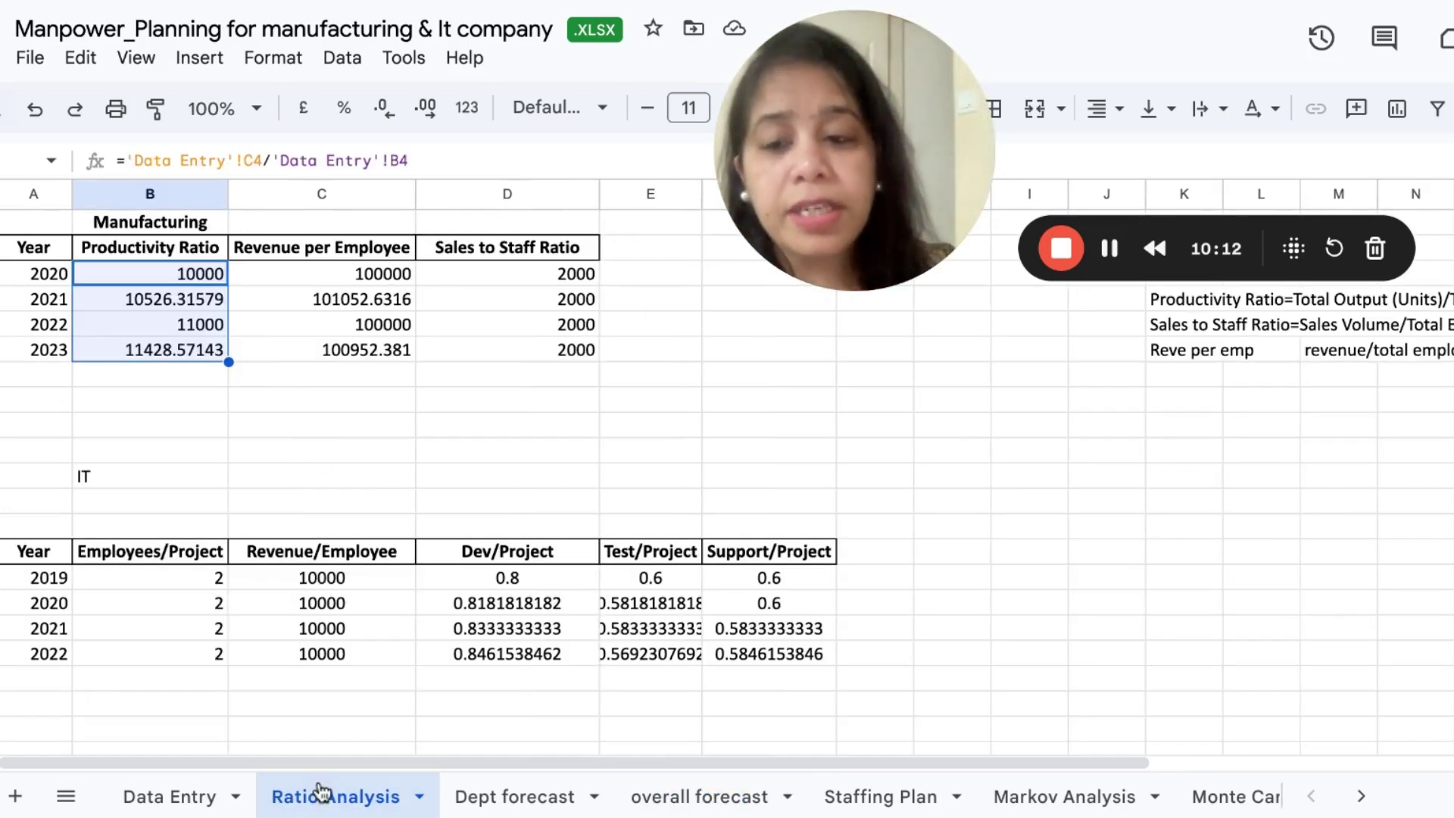
click(306, 252)
click(452, 260)
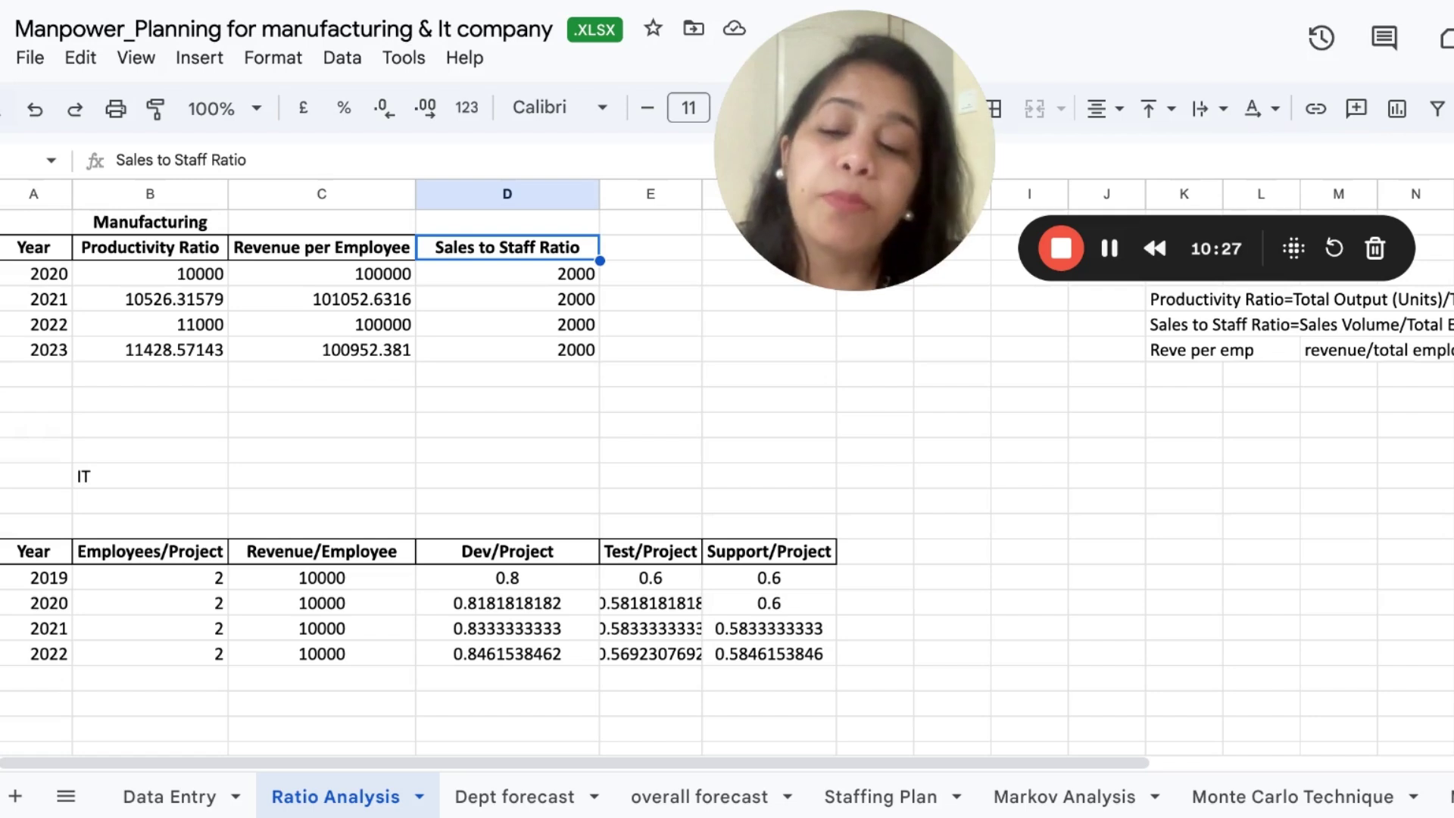
Step: Relate Total Output and Total Employees on the Data Entry sheet to the 2020 to 2023 Productivity Ratio on Ratio Analysis
click(164, 795)
drag(454, 299, 455, 450)
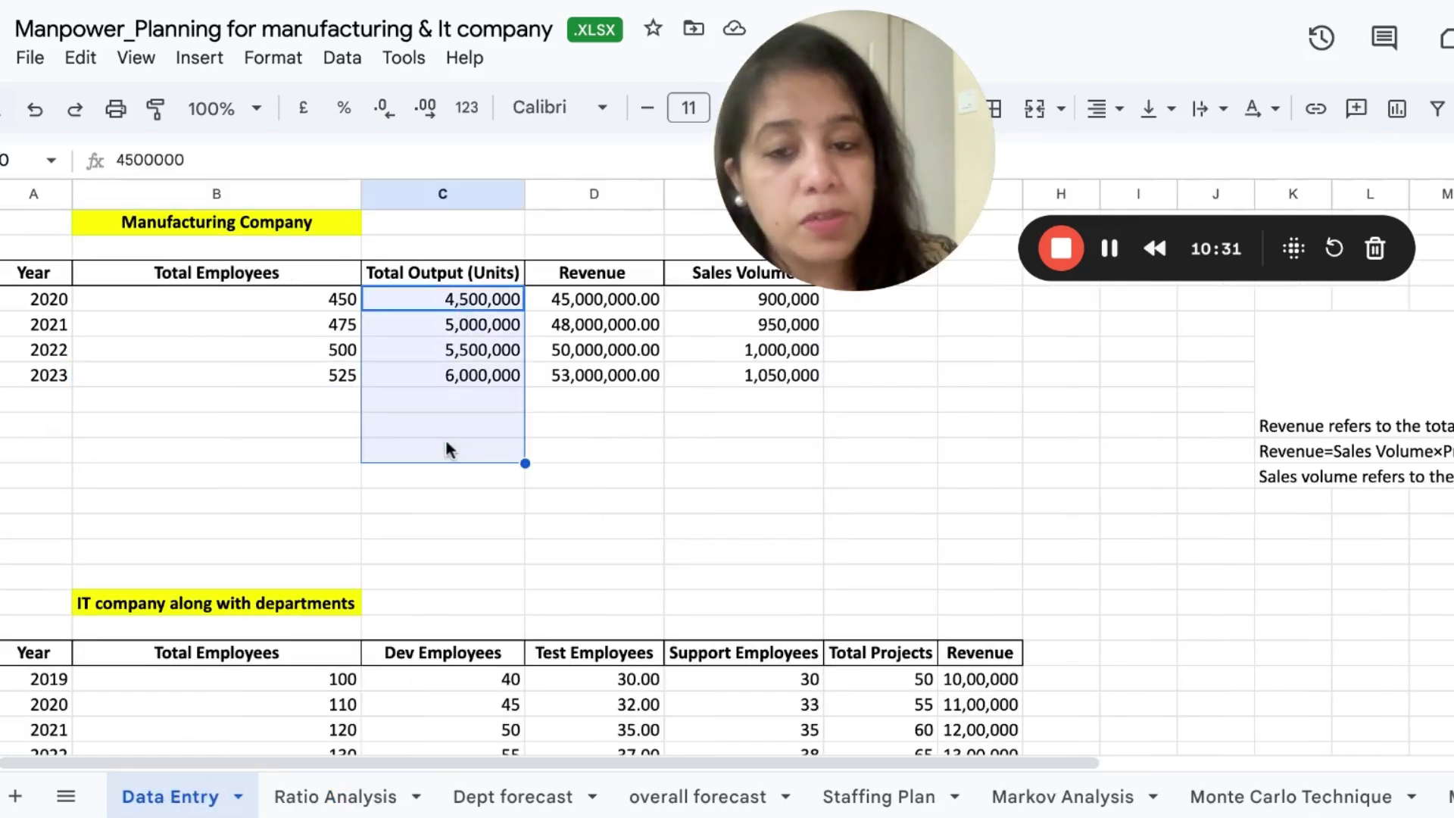
click(311, 349)
click(332, 797)
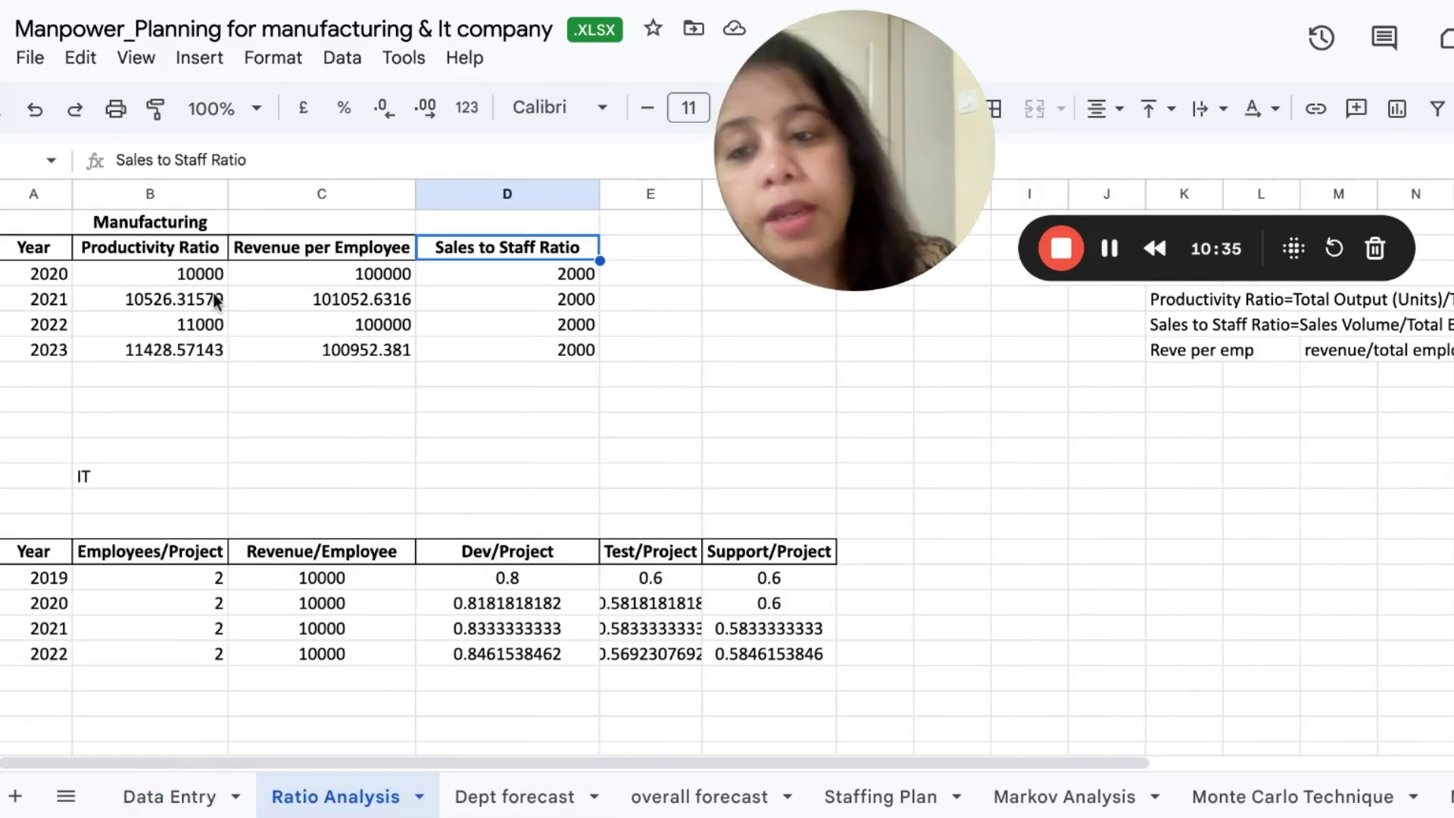
drag(195, 274, 189, 350)
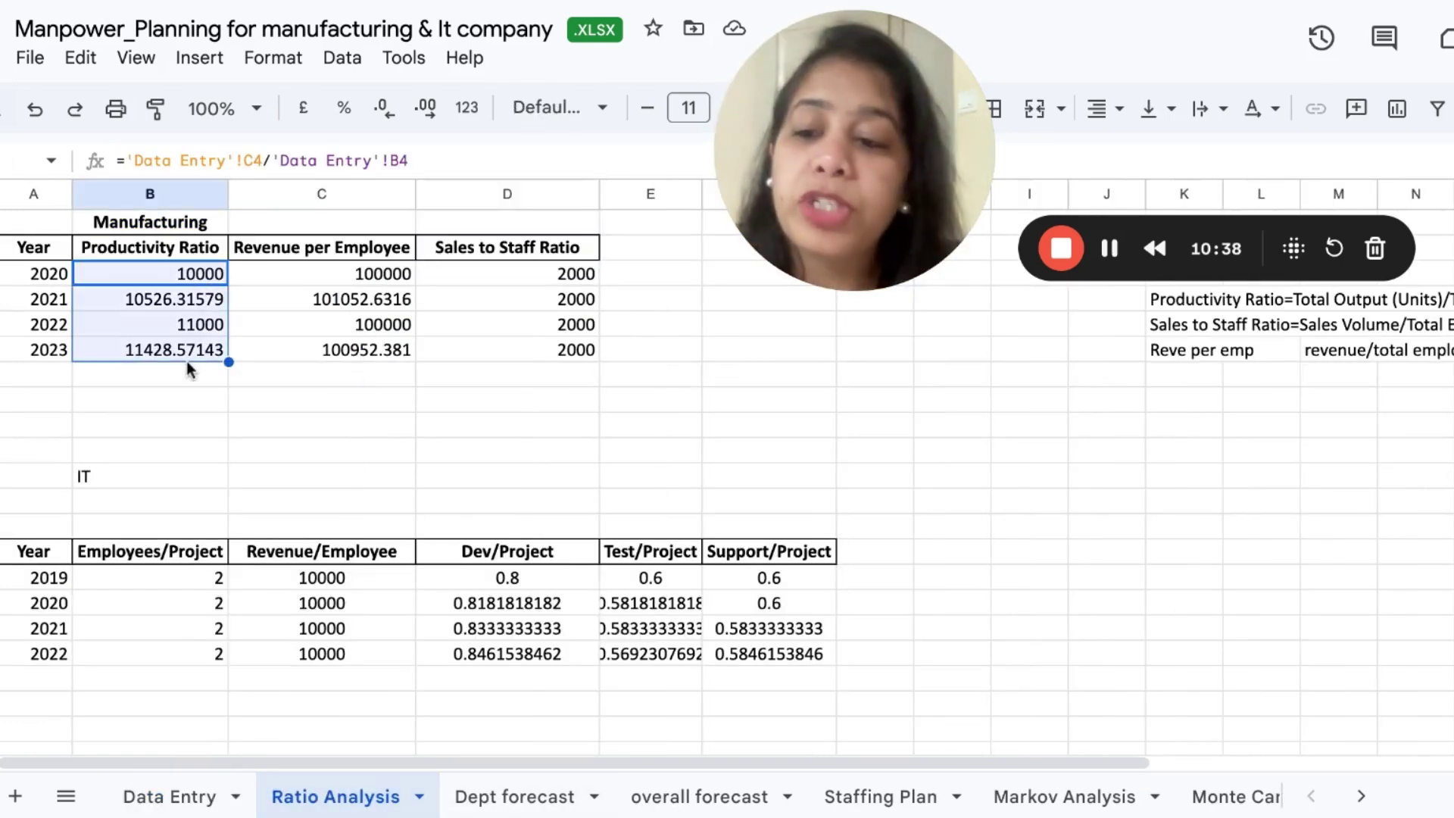